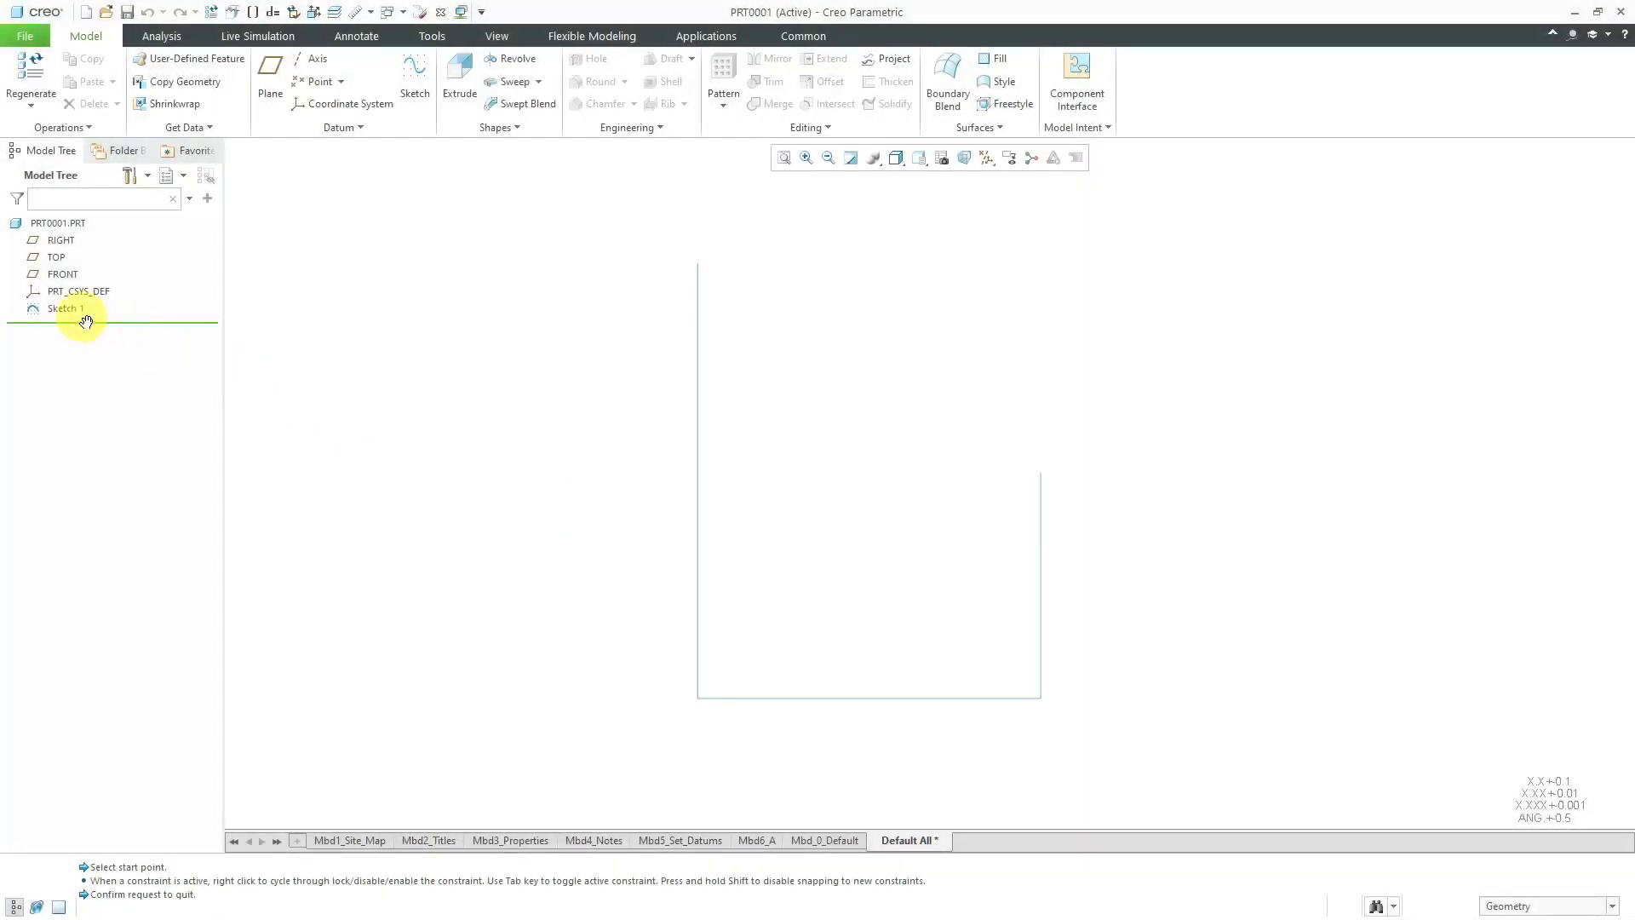
- Reopen Sketch 1 of PRT0001 in Sketch mode with Edit Definition
click(72, 310)
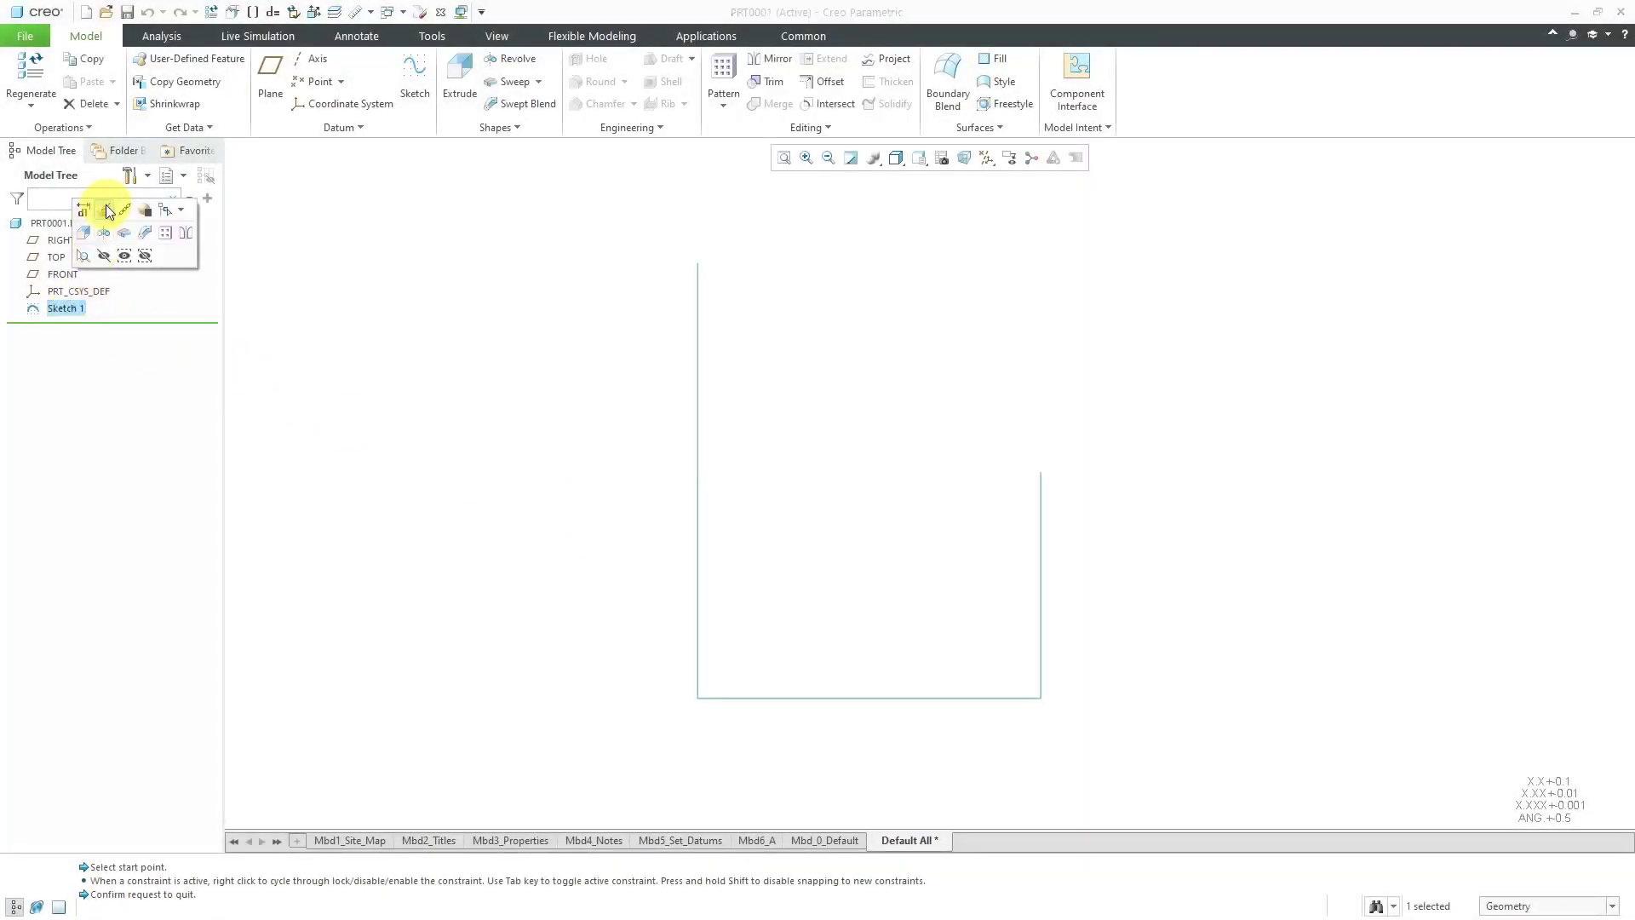
click(105, 210)
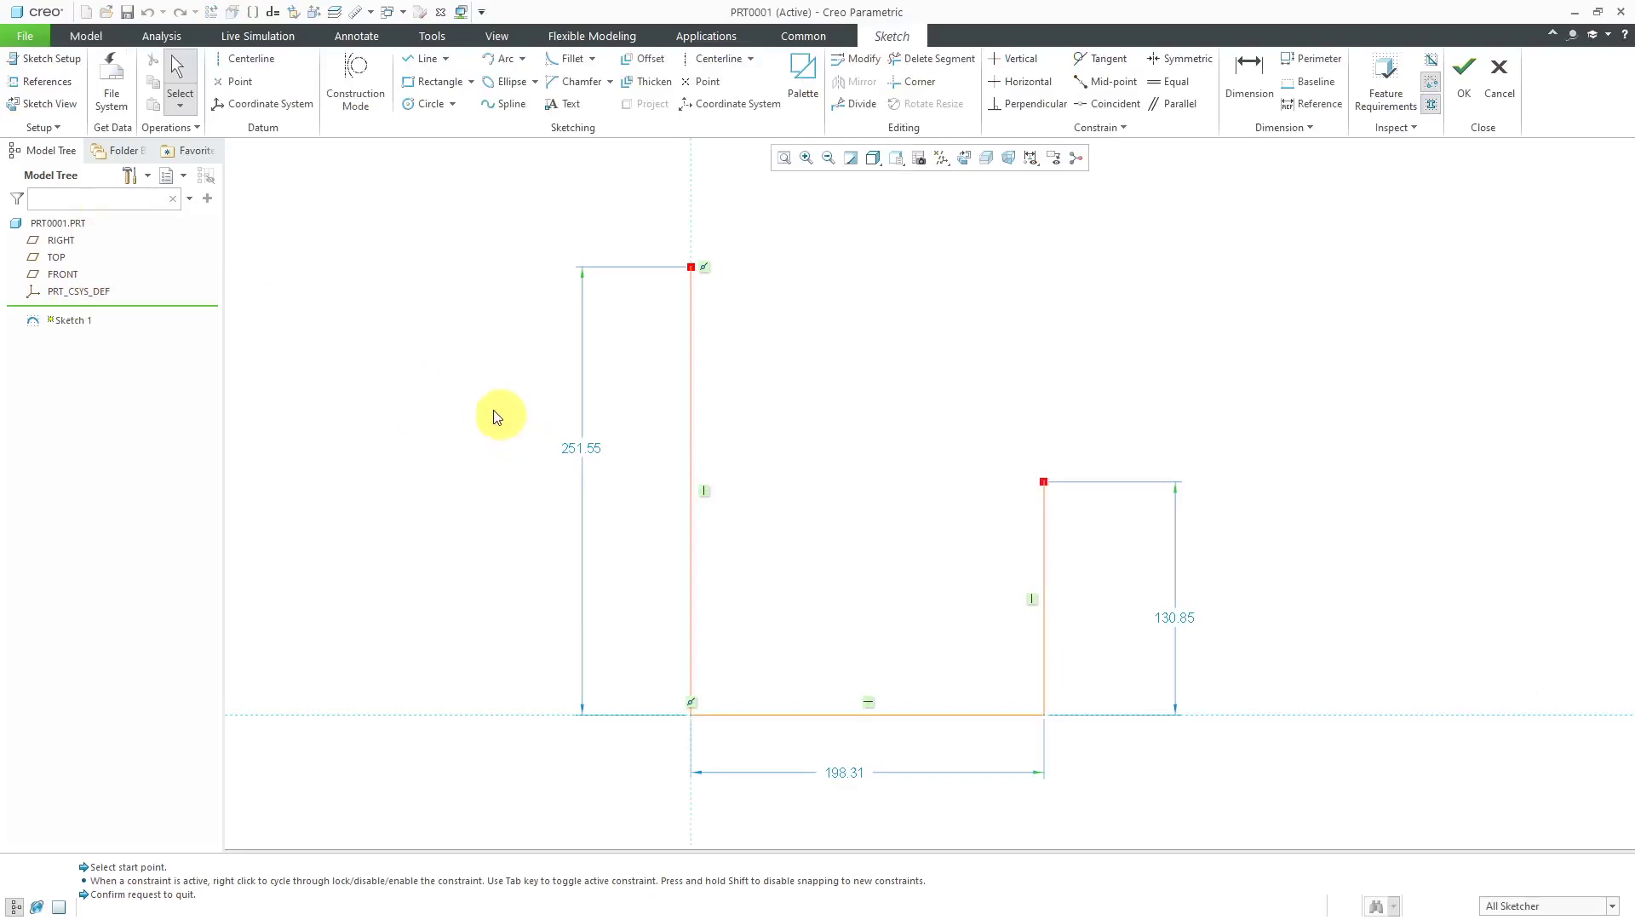
- Draw a horizontal line 70.96 above the base across the short vertical edge, plus a vertical drop to the base
click(419, 65)
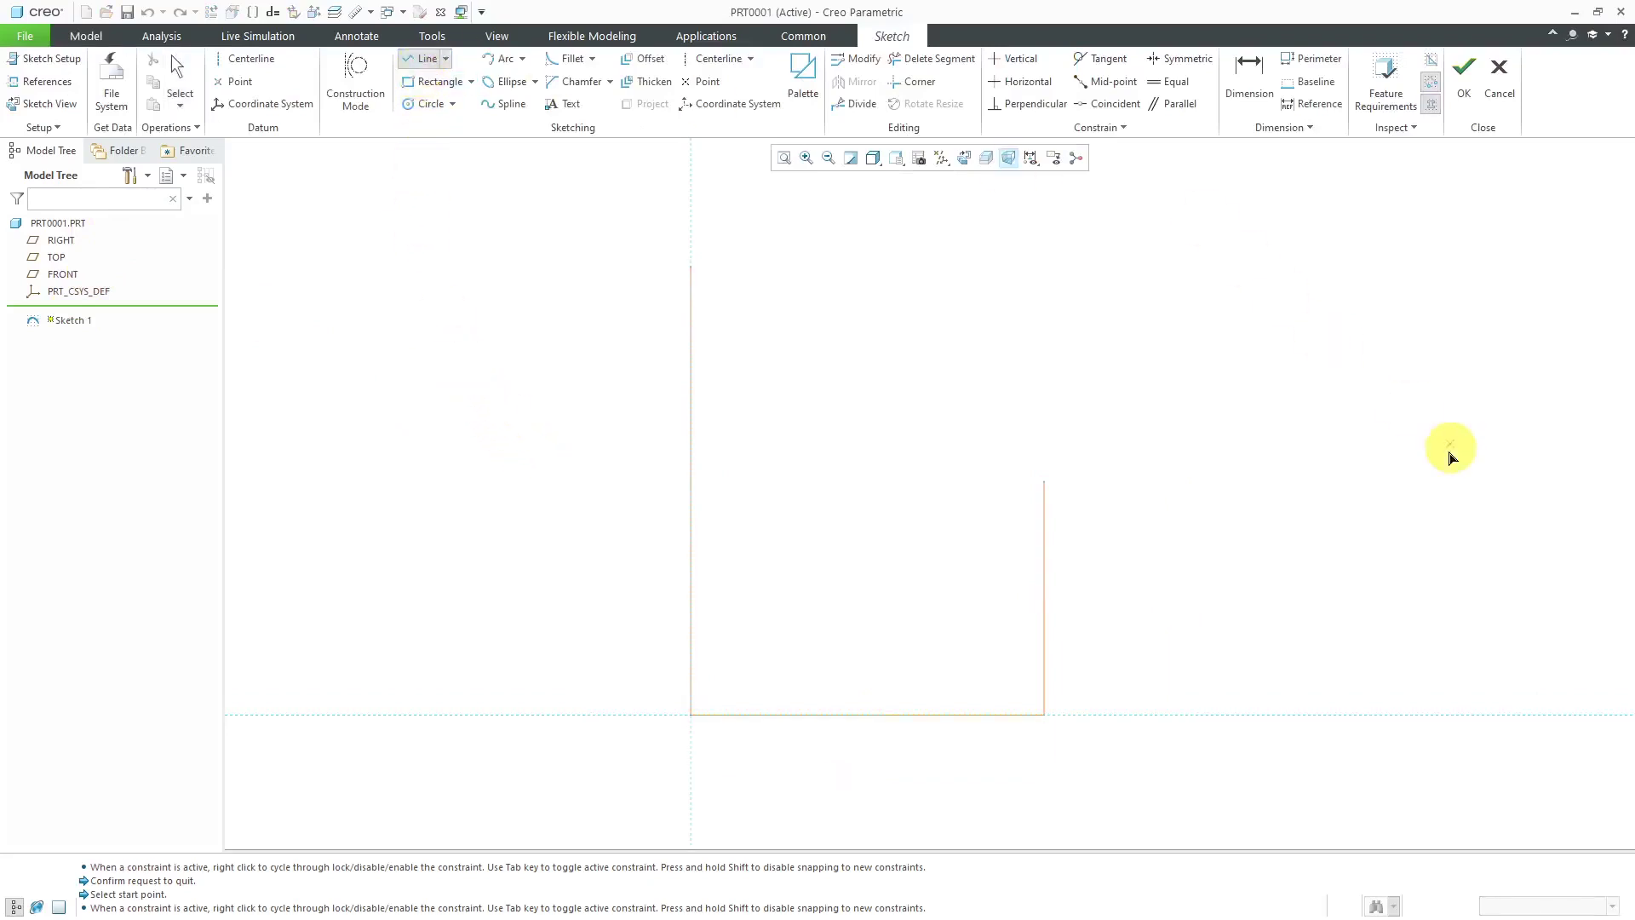
click(1421, 587)
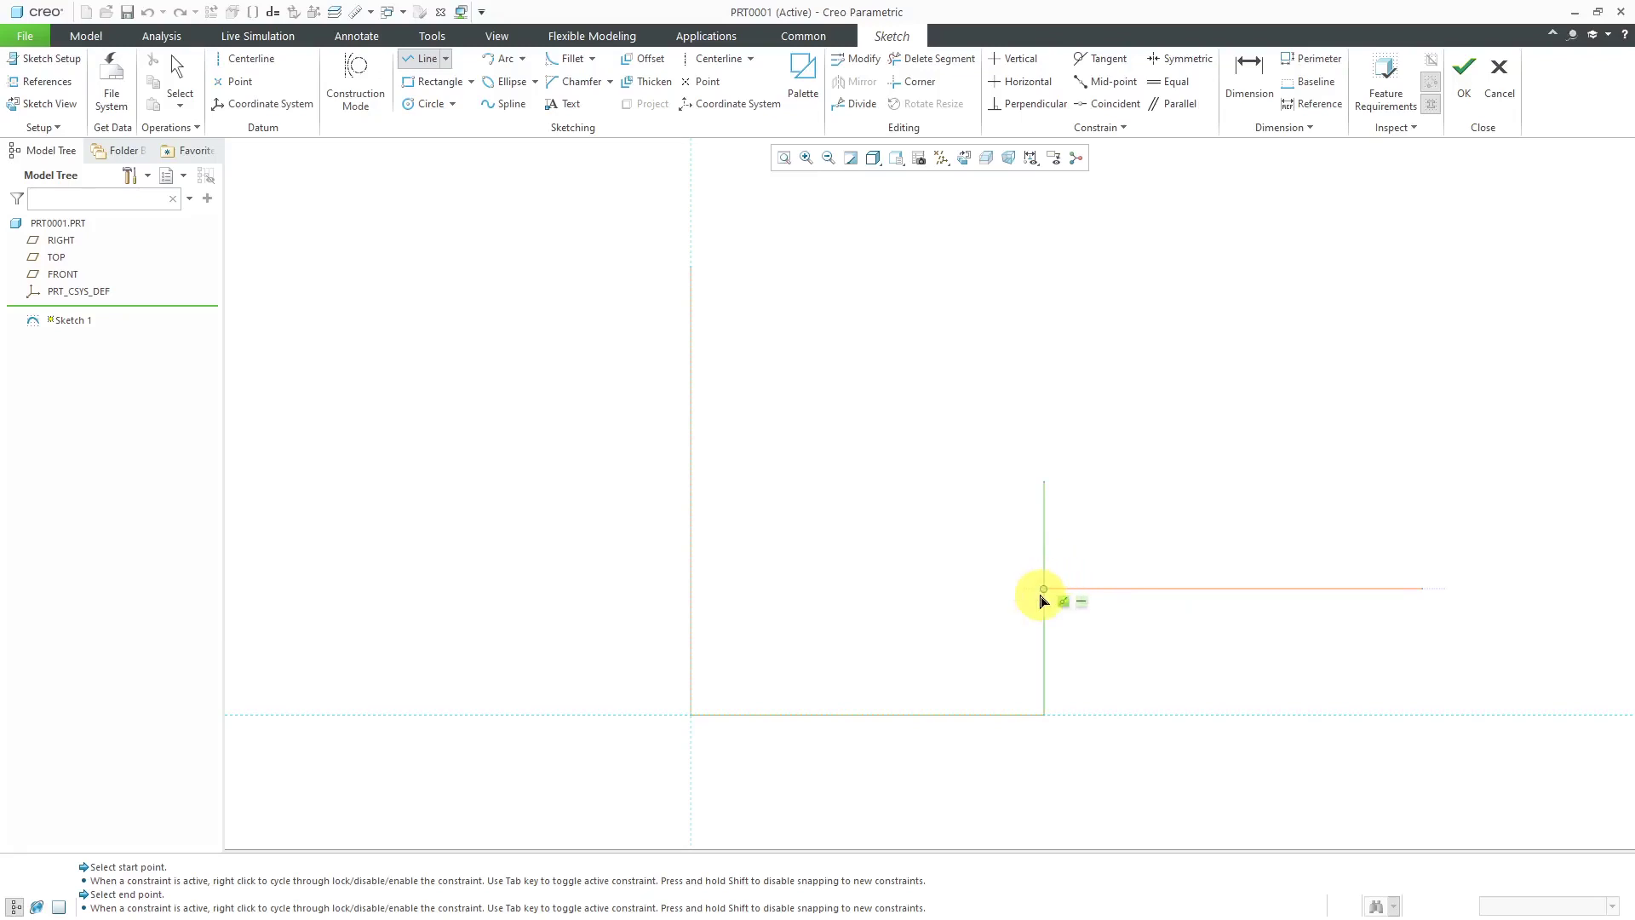
click(1042, 594)
click(820, 588)
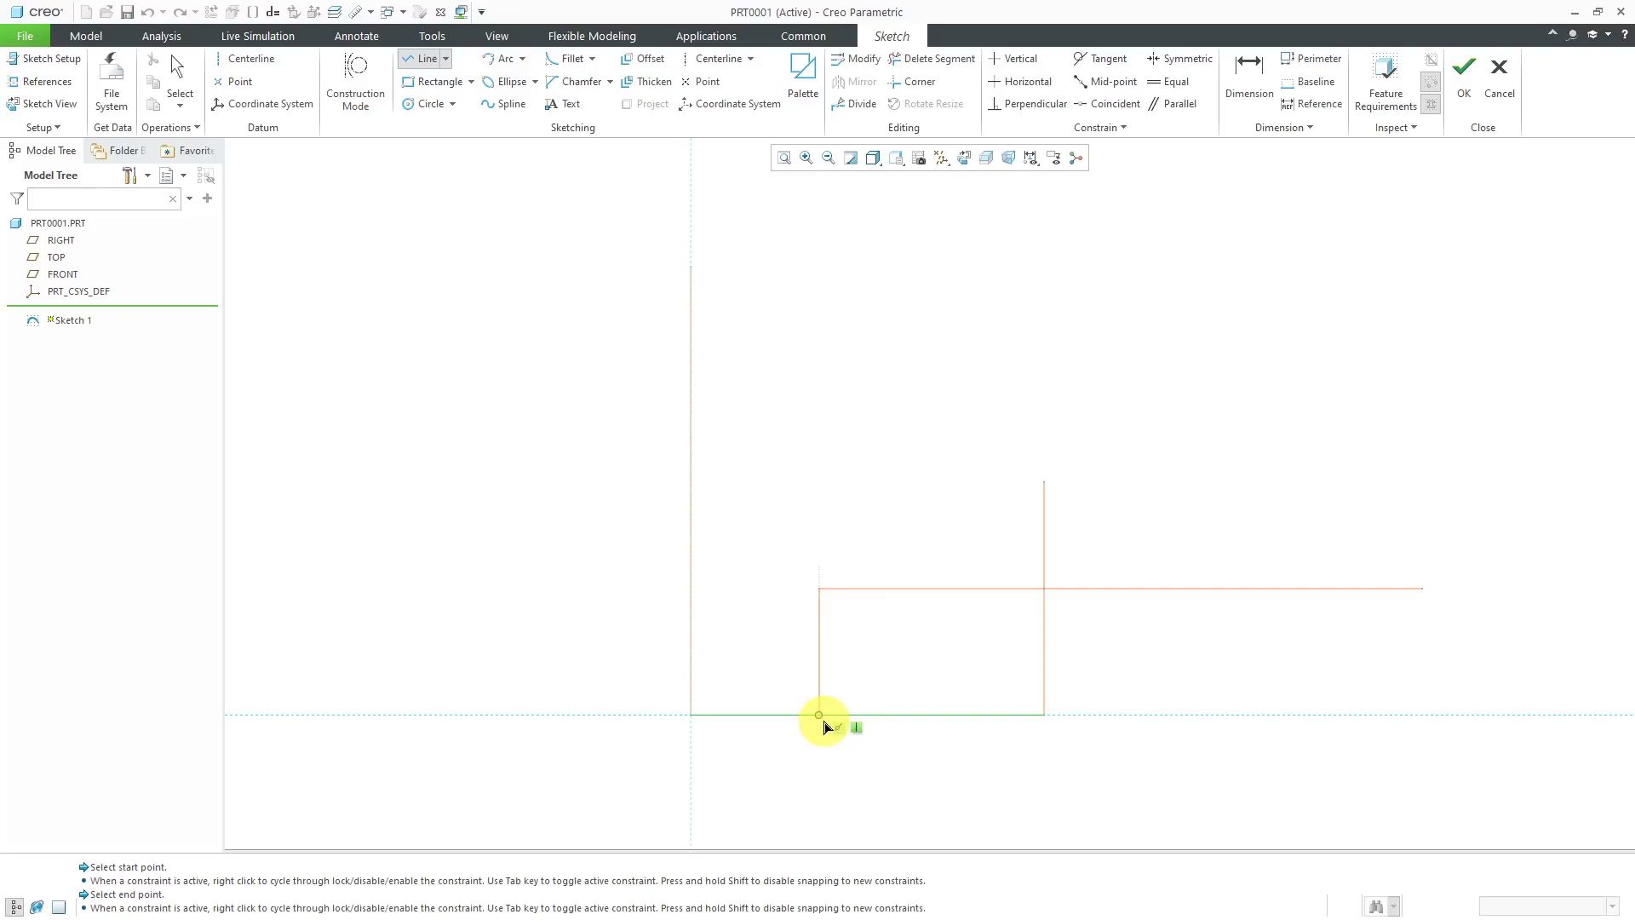
click(822, 719)
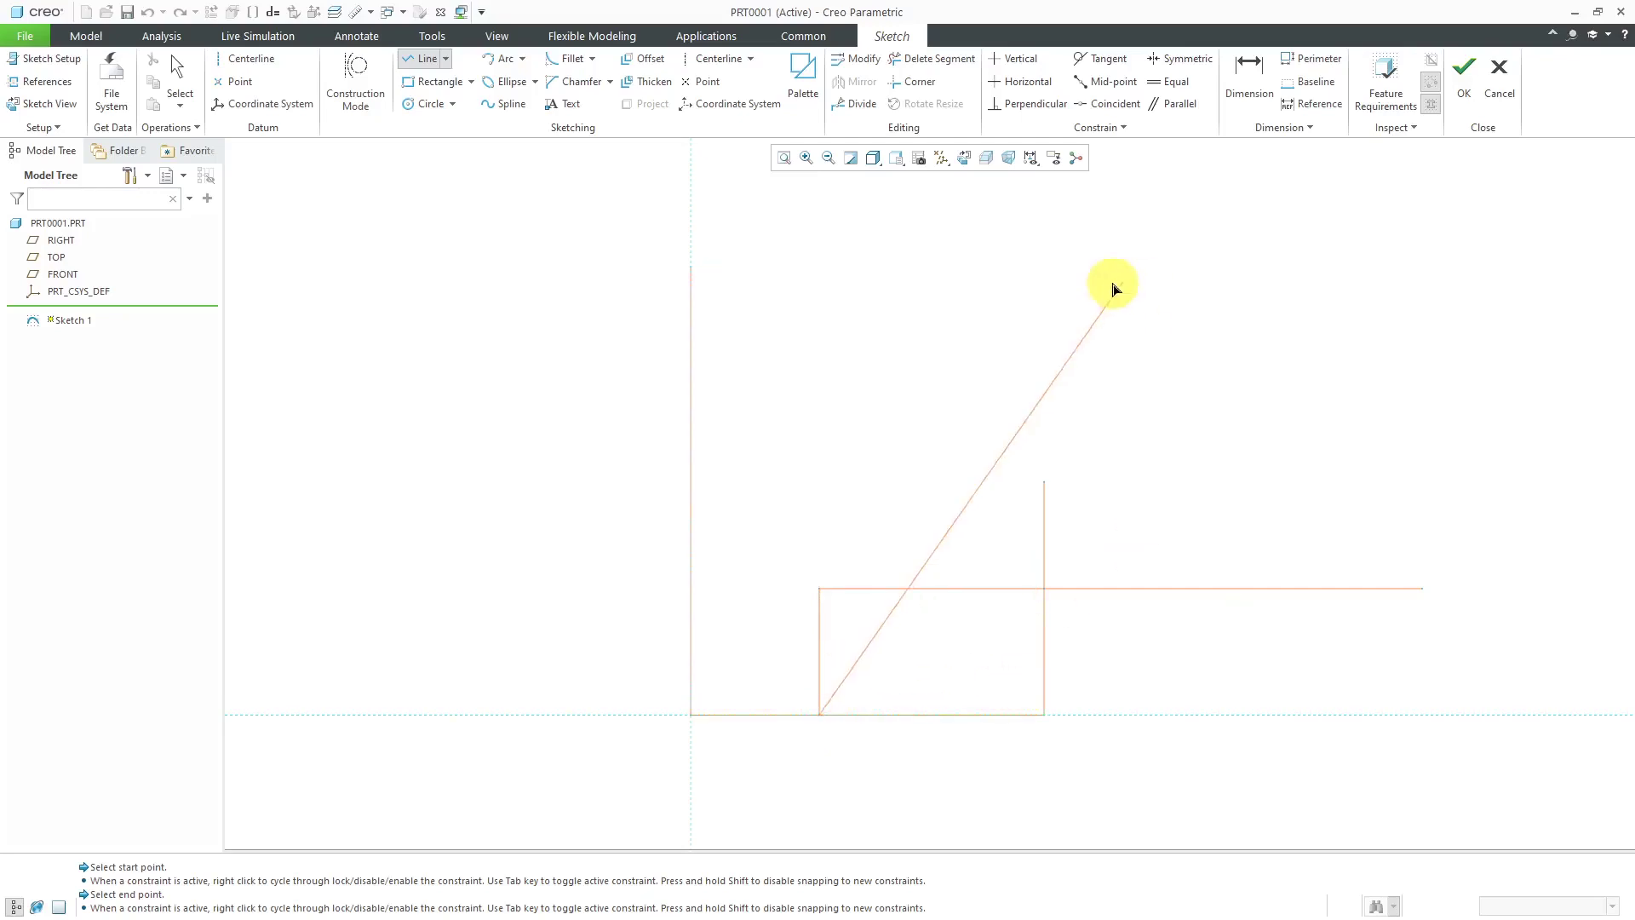
middle_click(999, 353)
middle_click(1003, 362)
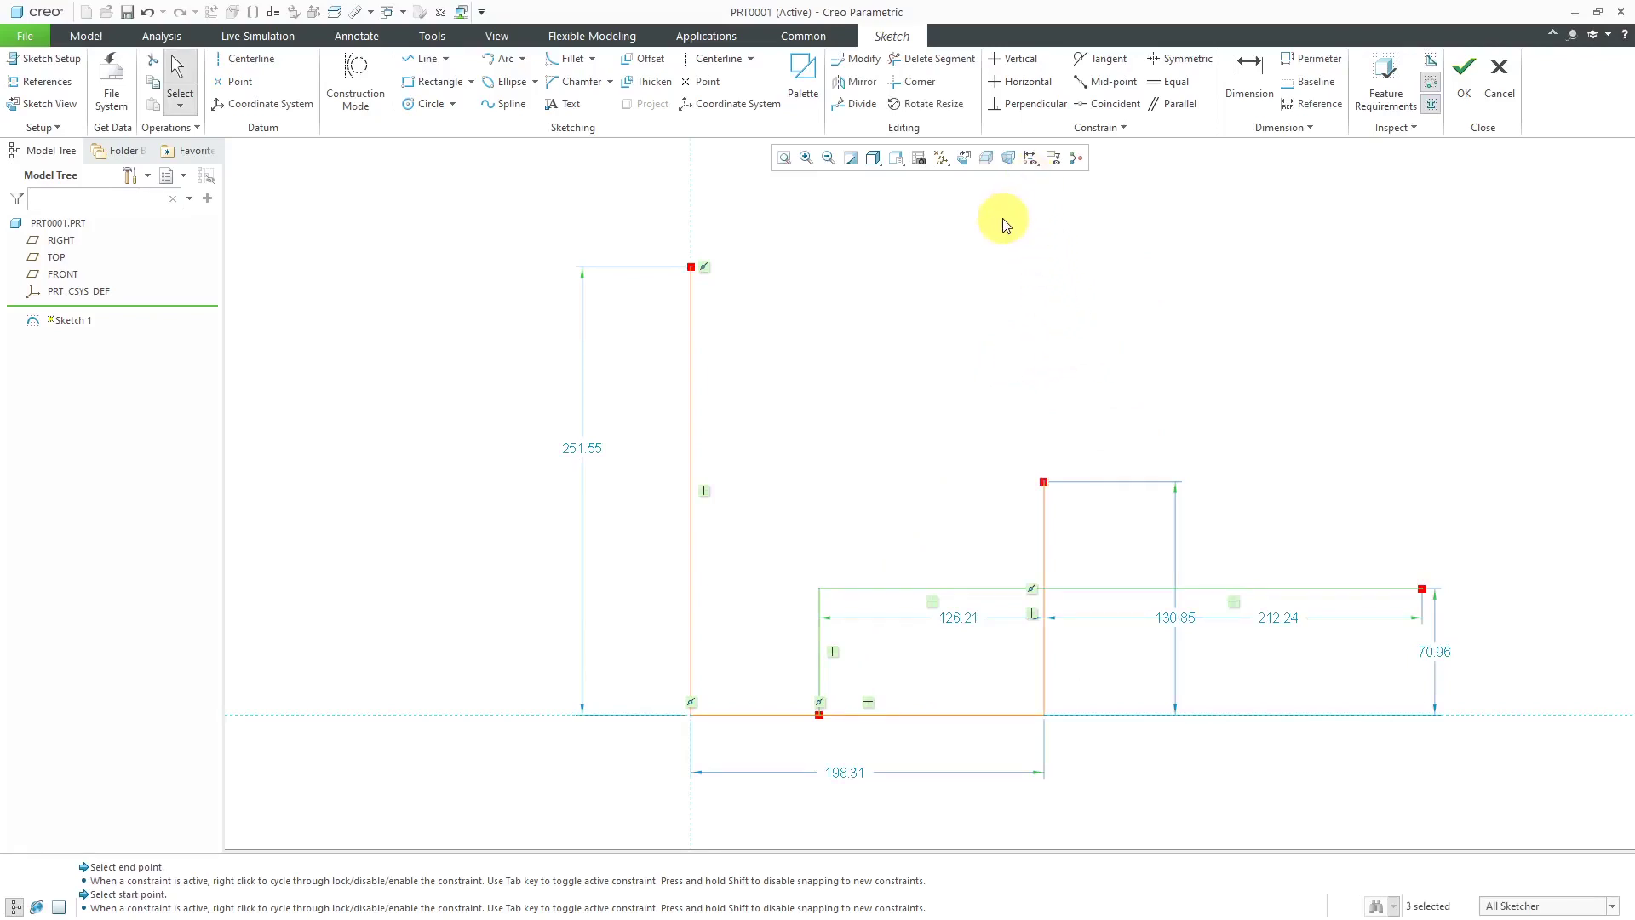
click(30, 40)
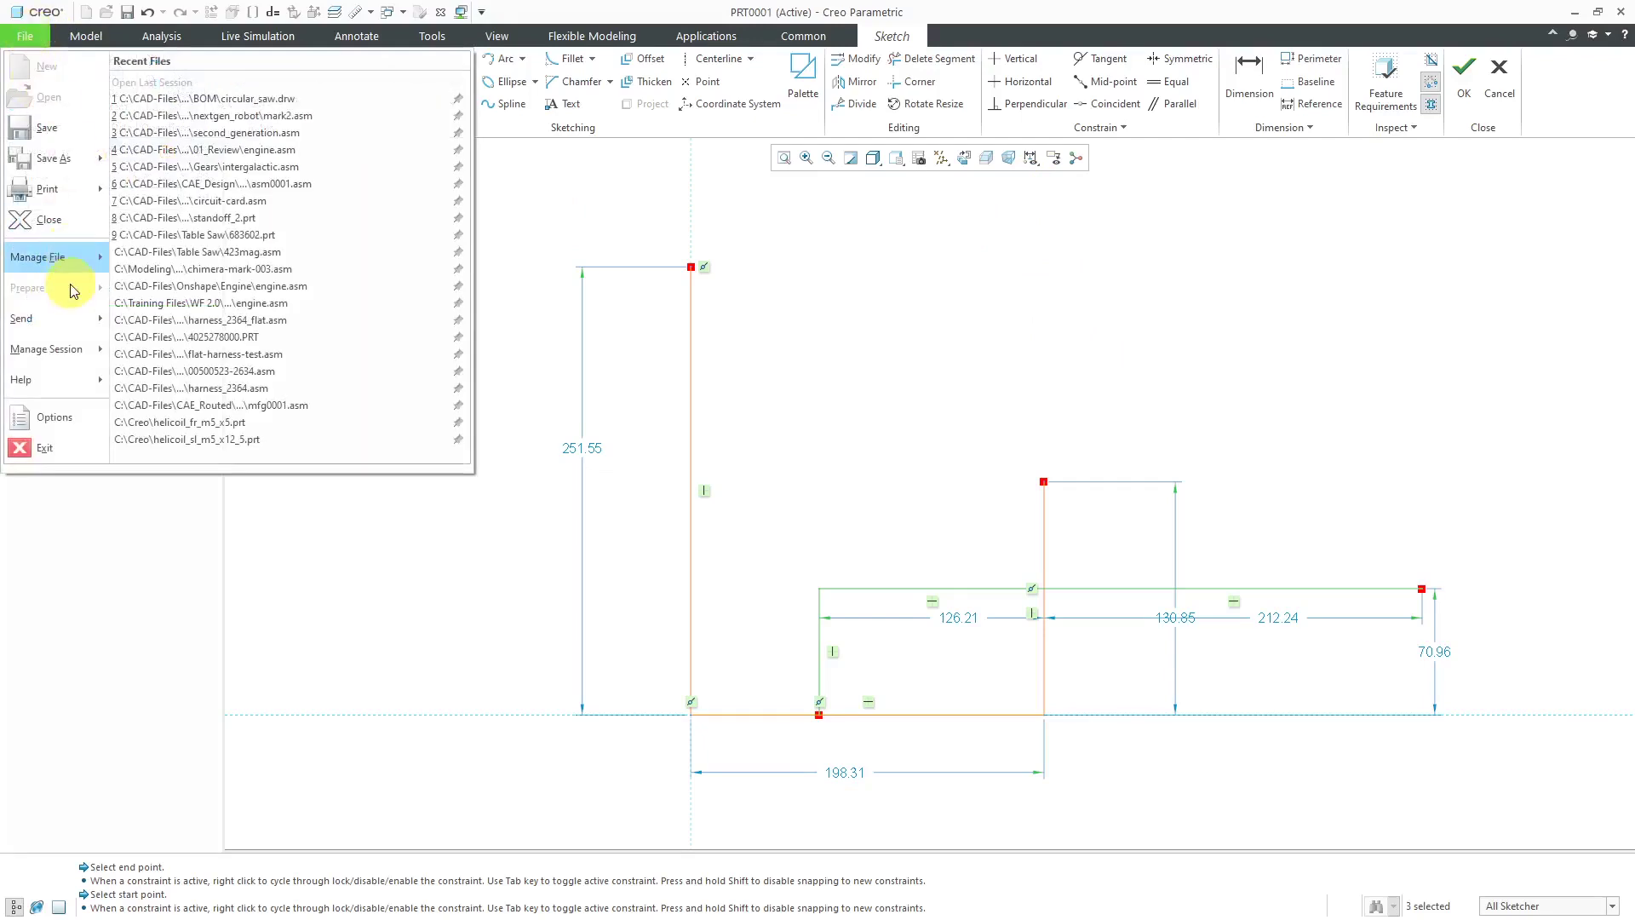
click(60, 423)
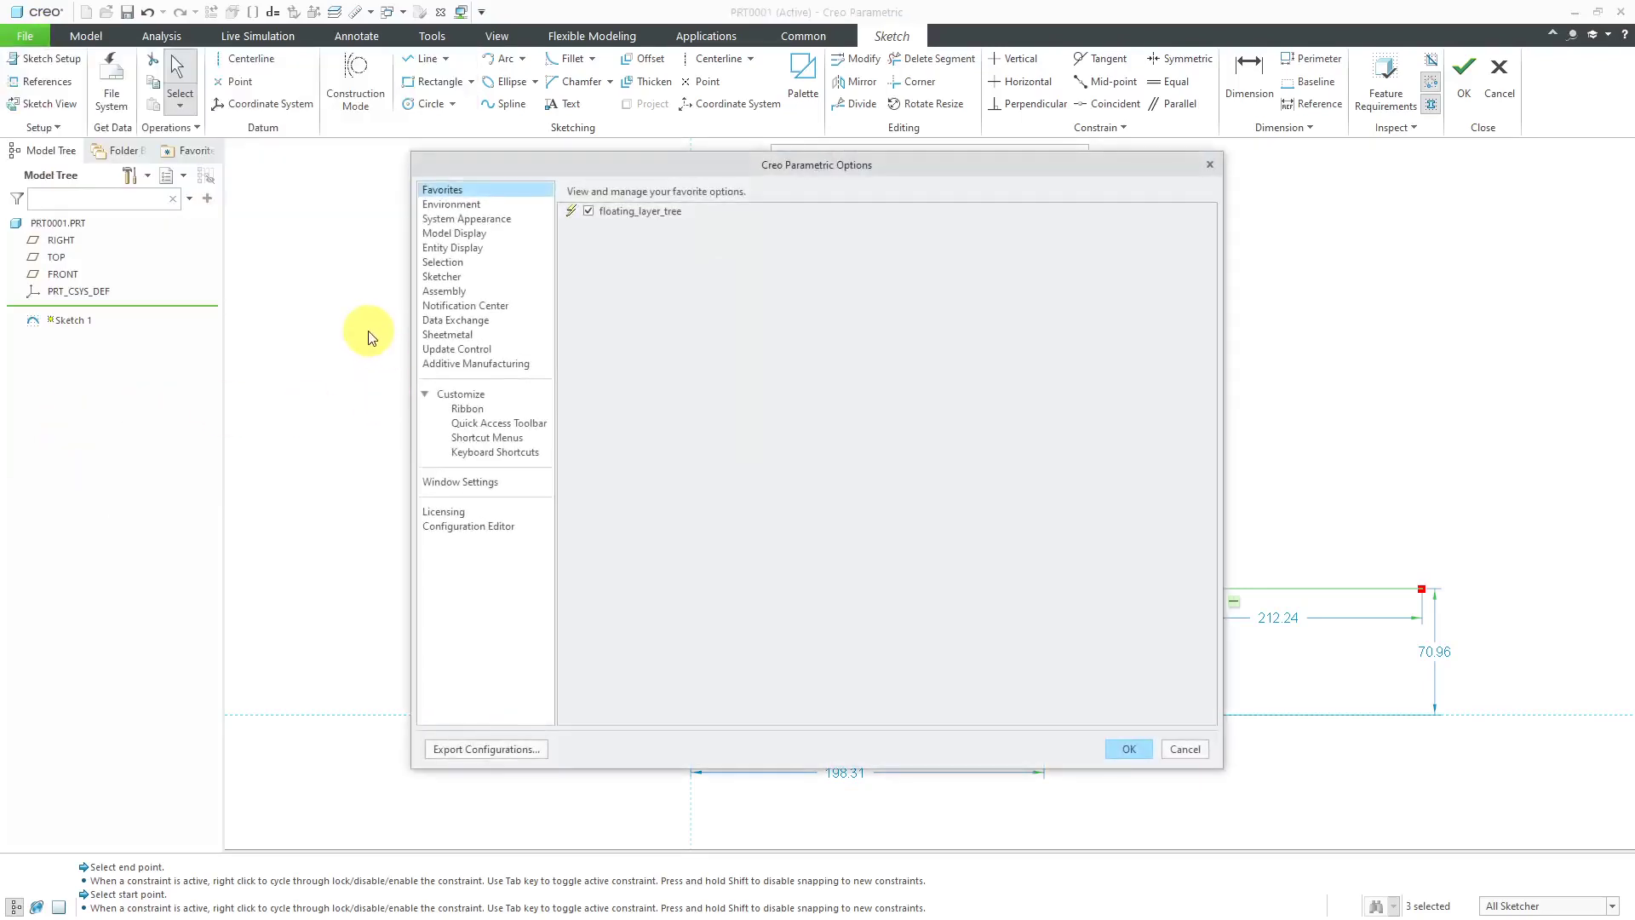
click(457, 276)
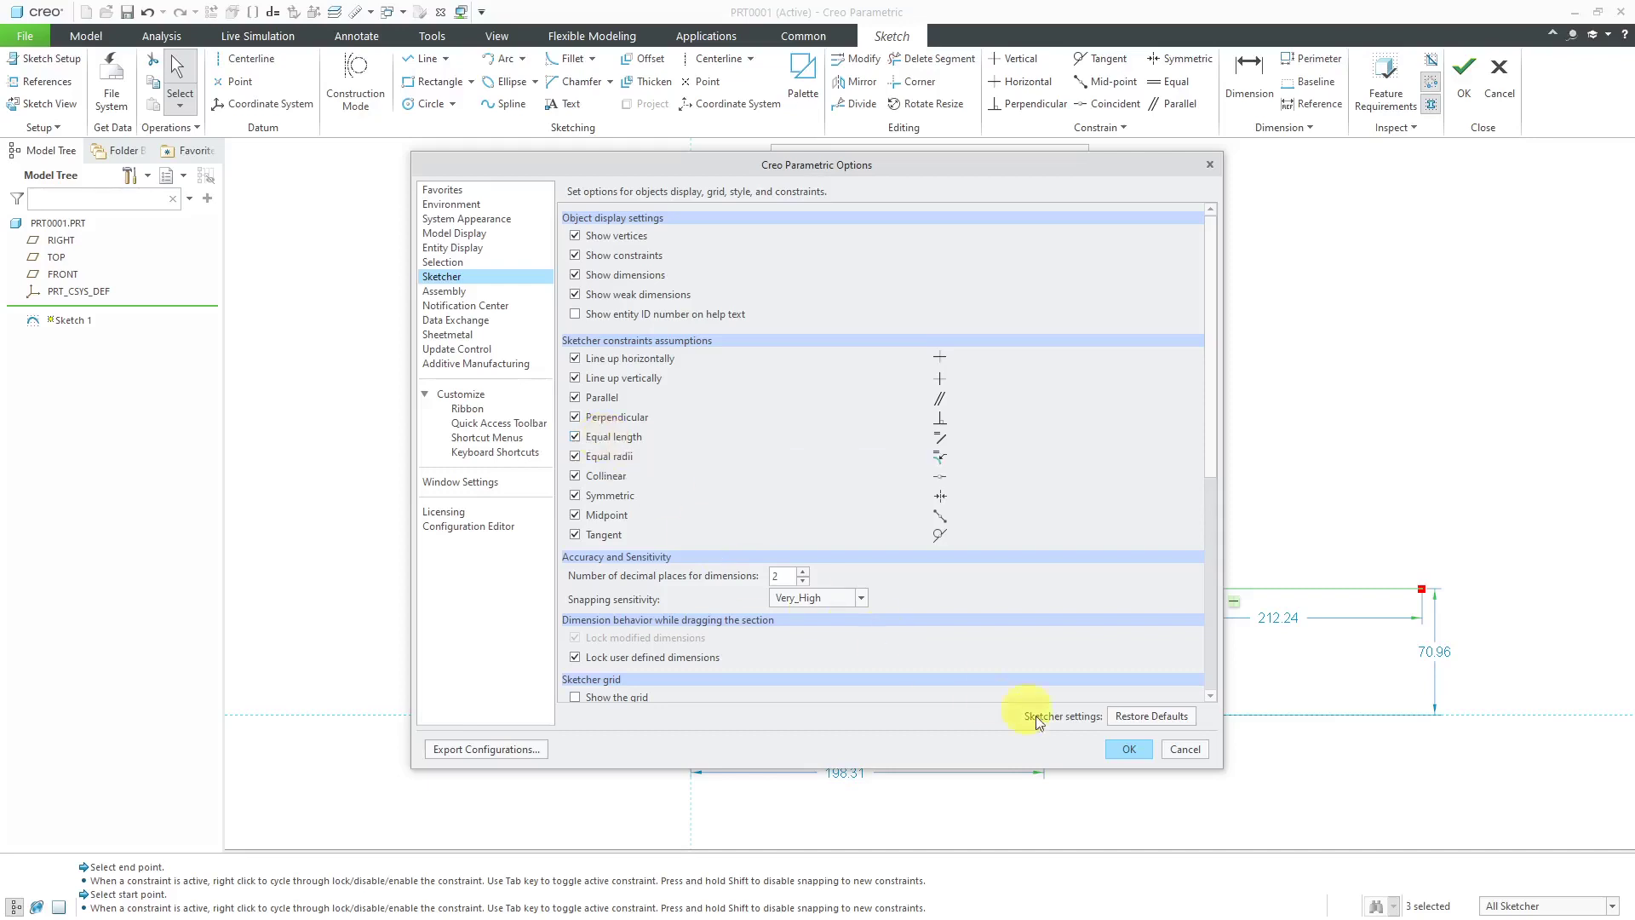
click(1183, 749)
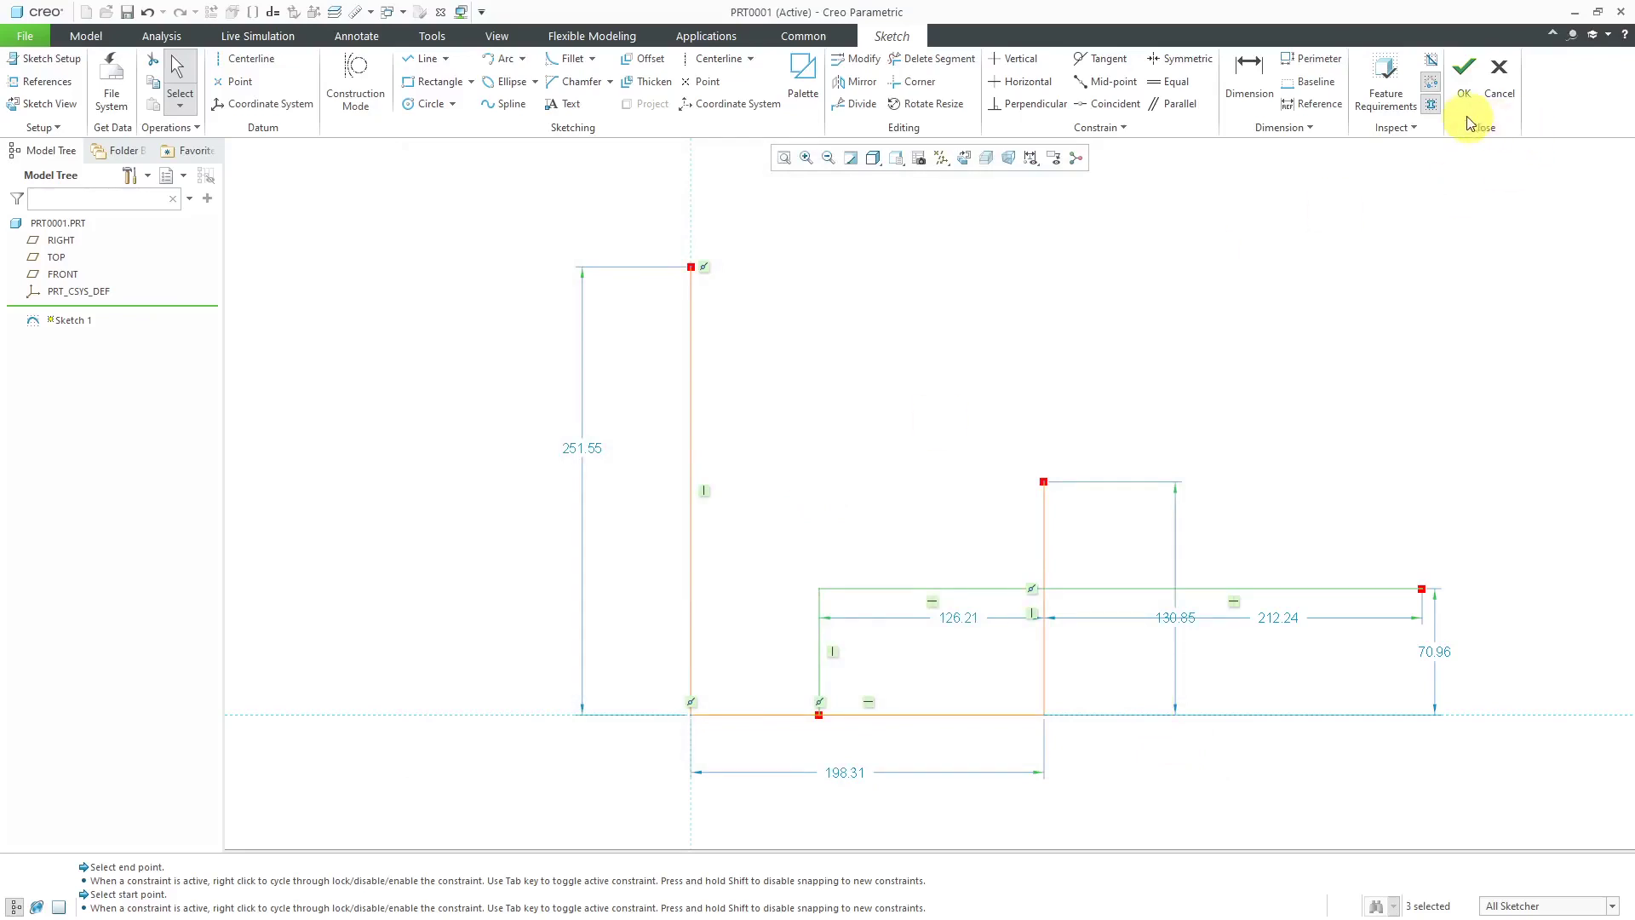
- Accept the Sketch 1 edits and switch to the CIRCULAR_SAW.DRW drawing window
click(1463, 81)
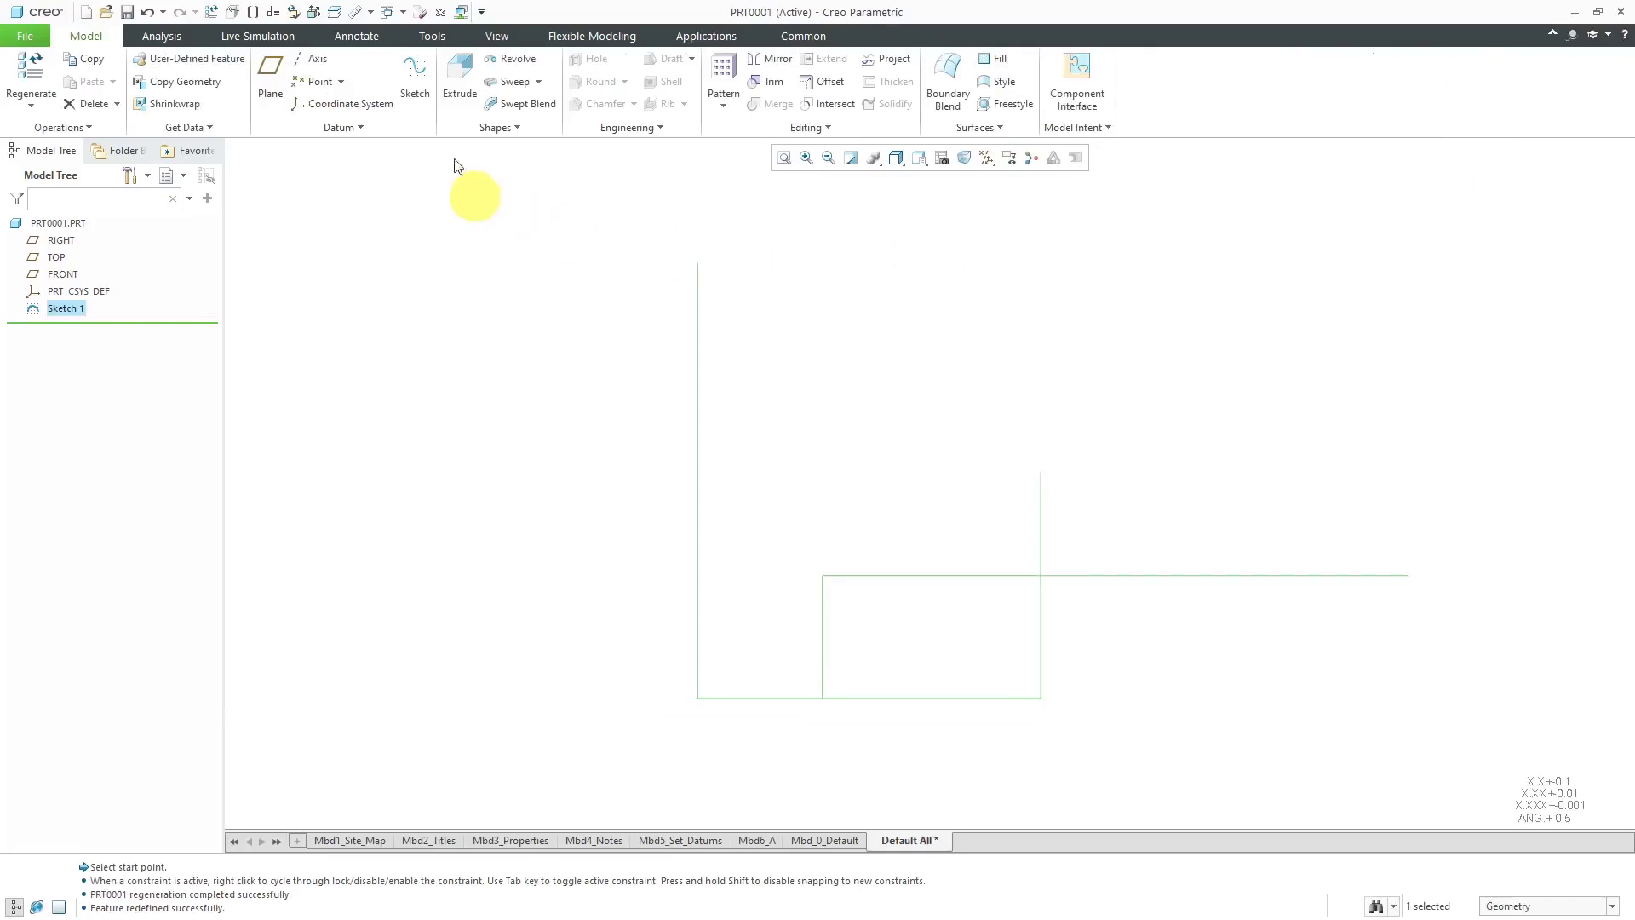
click(404, 14)
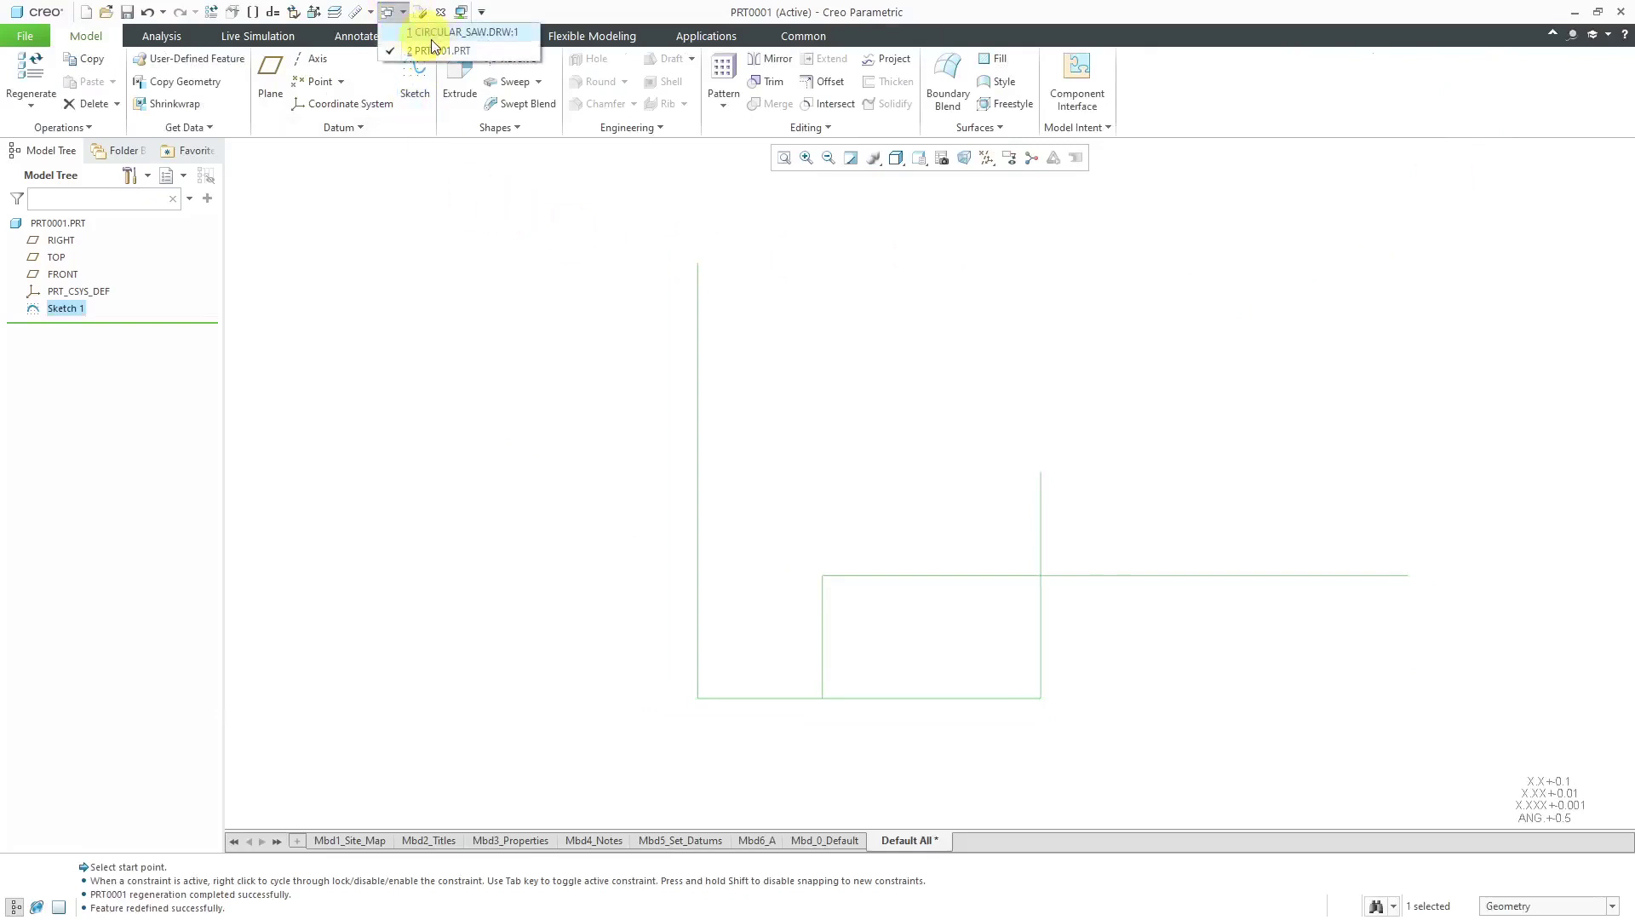
click(435, 36)
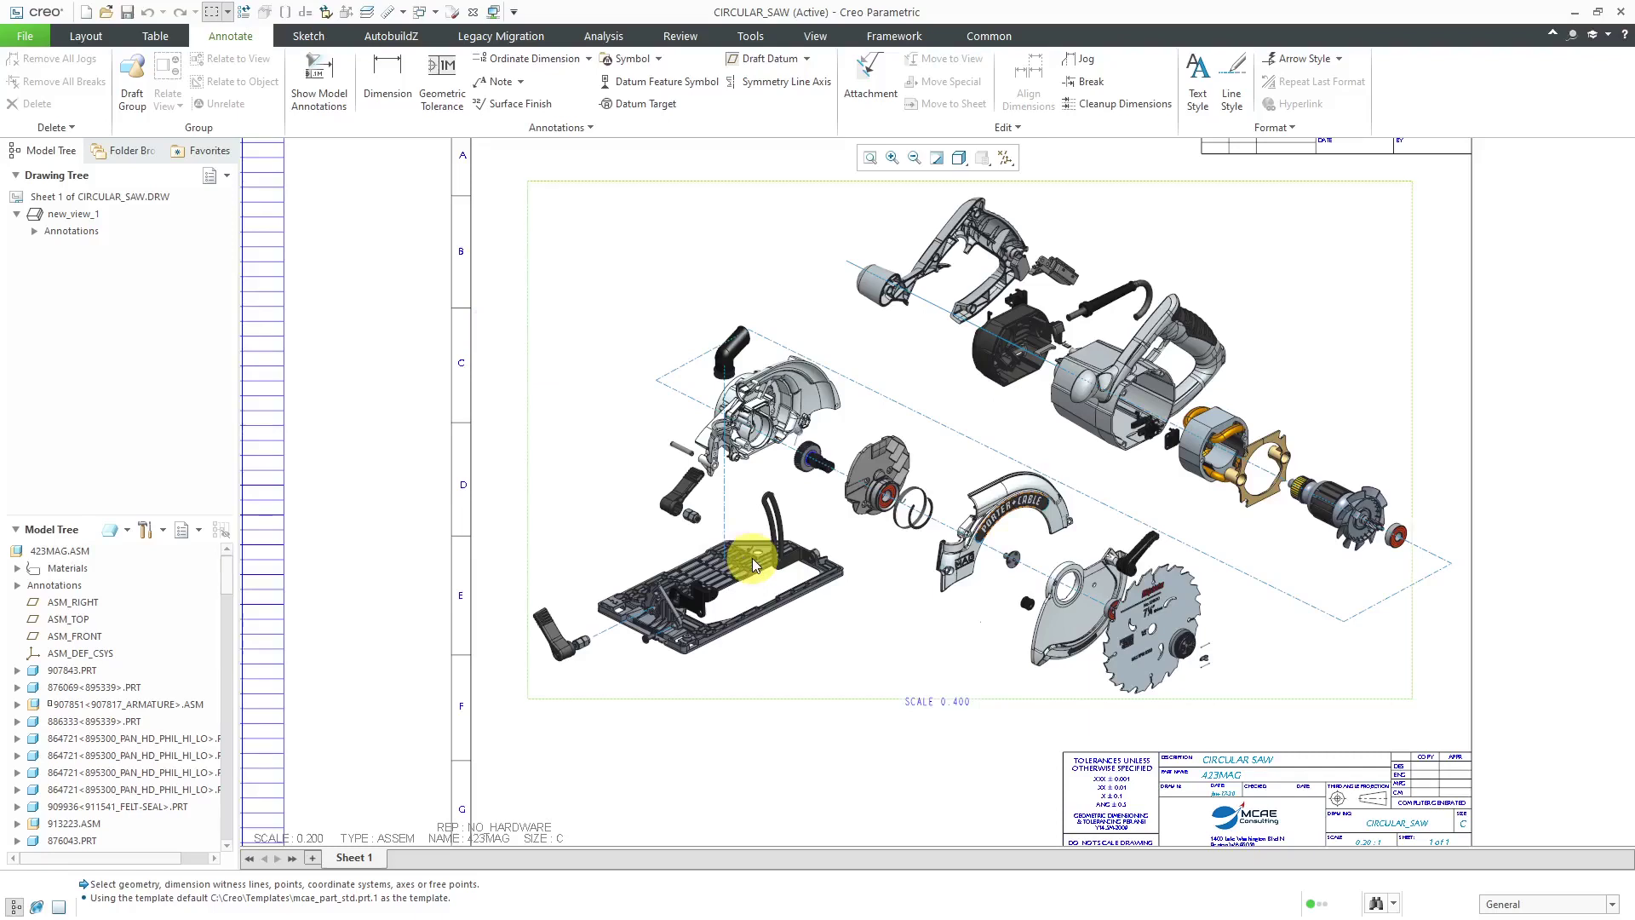
scroll(753, 558, down, 2)
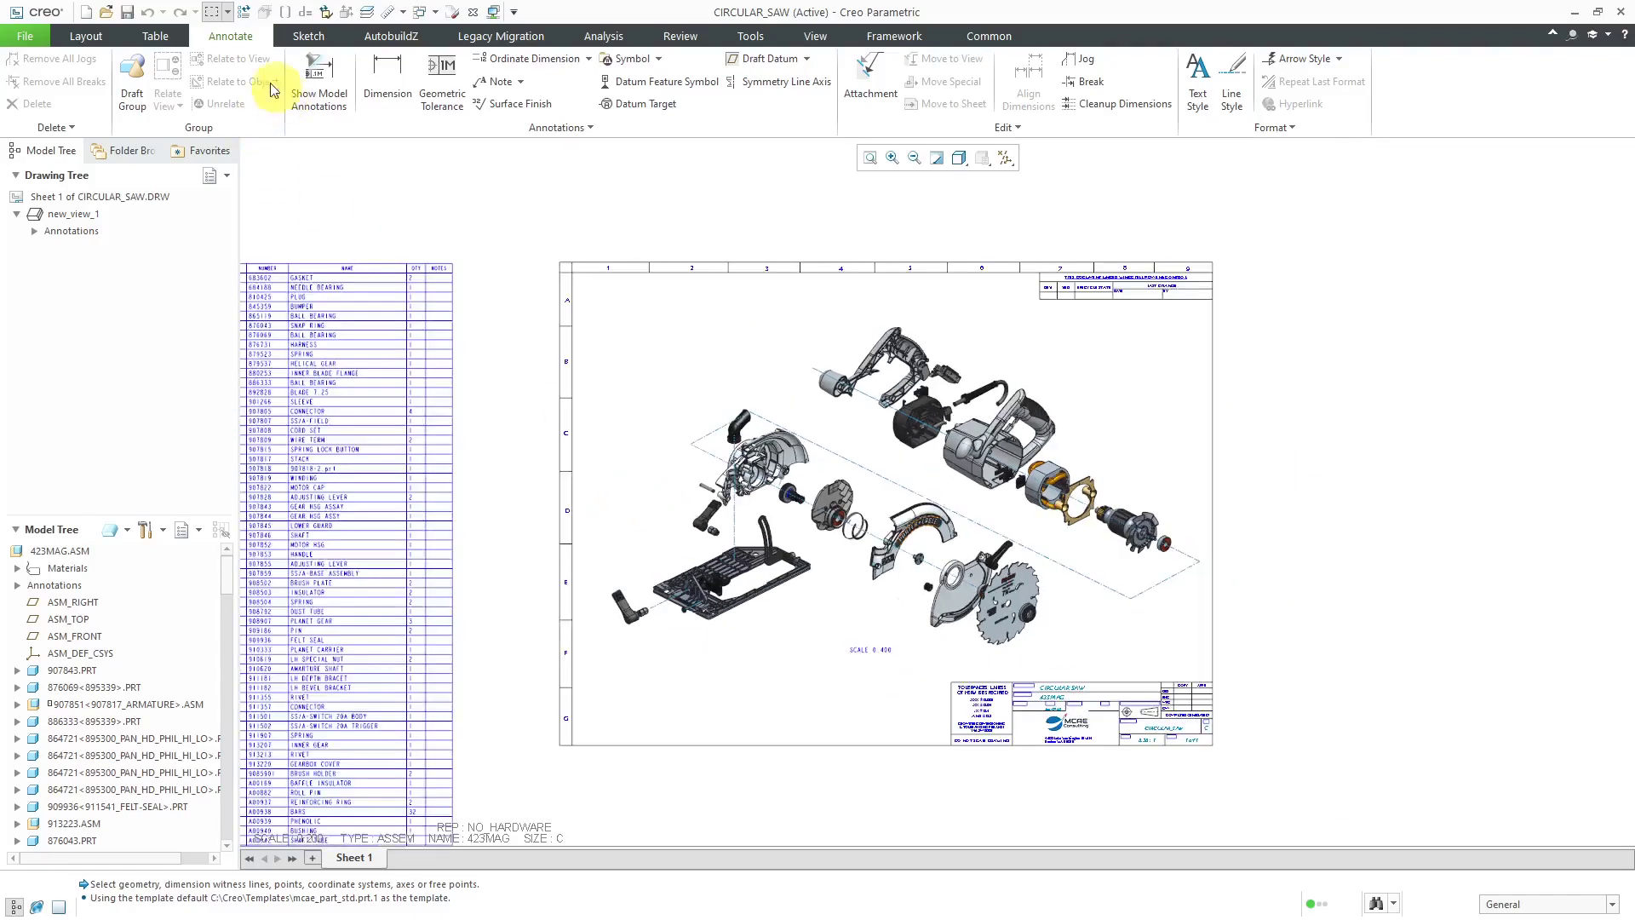
- Set the selection filter to General and select the entire BOM parts table
click(174, 42)
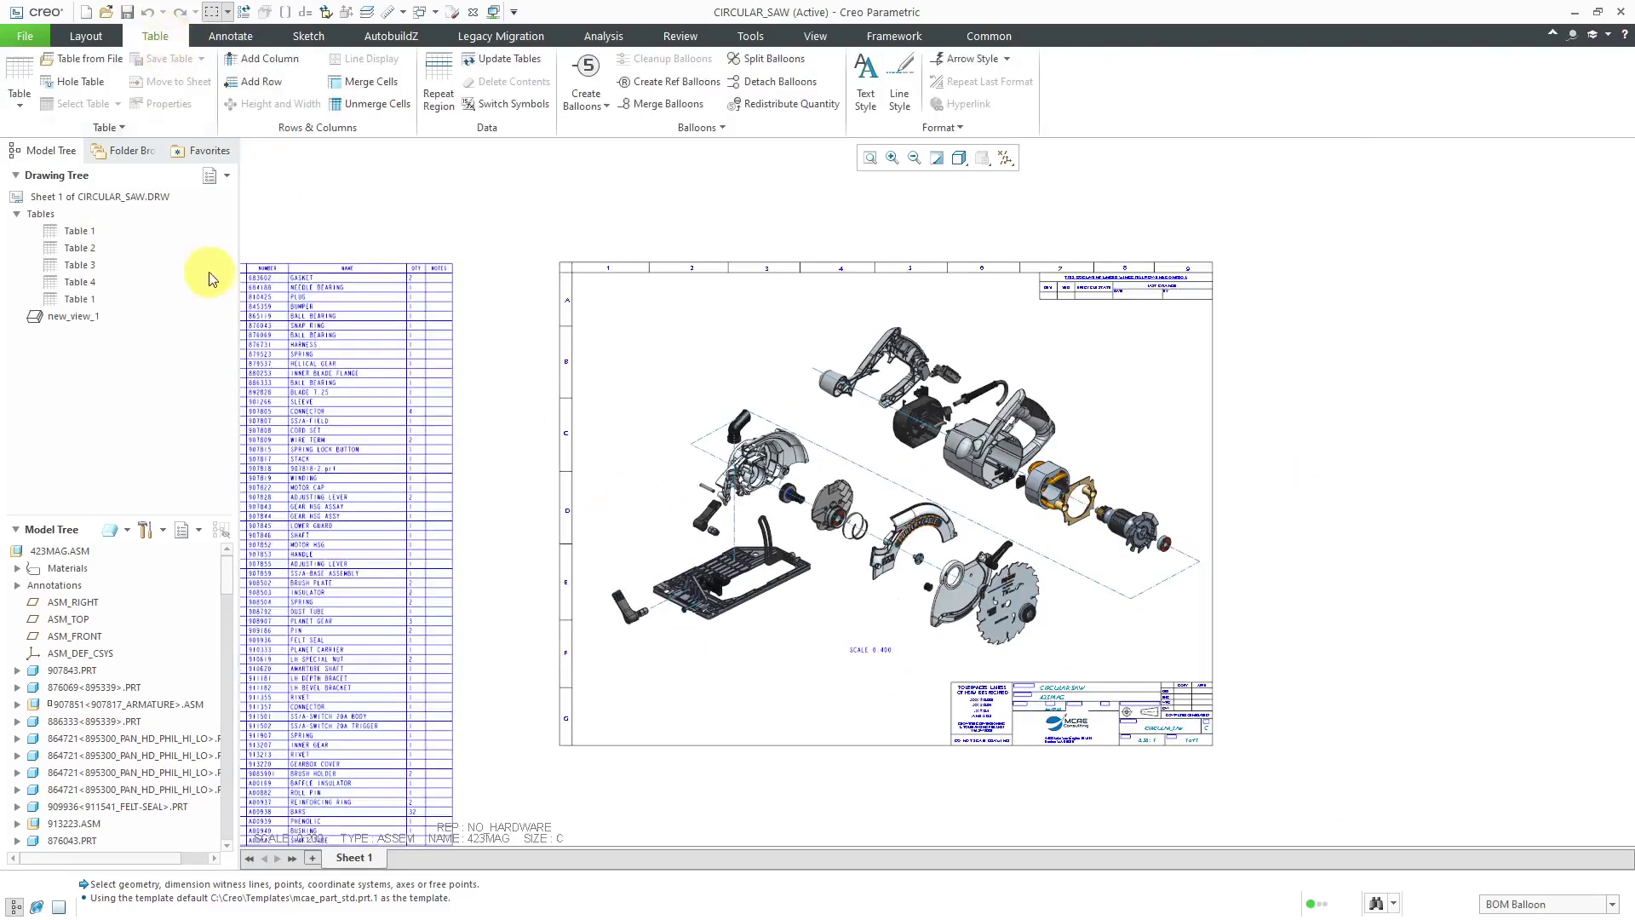
click(330, 293)
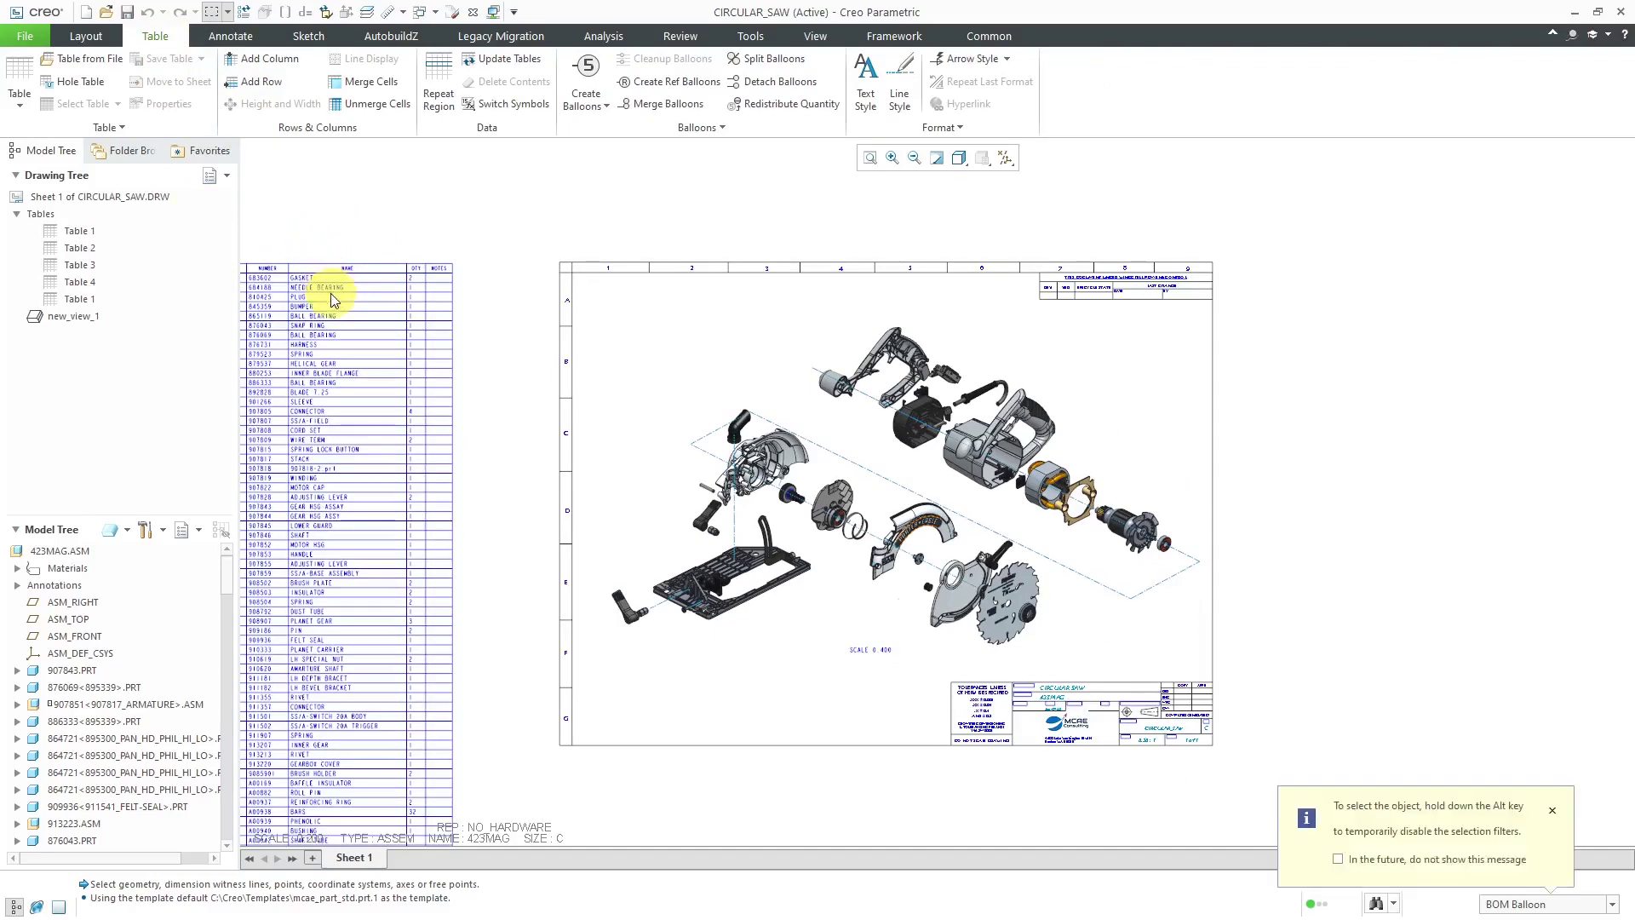
click(1518, 904)
click(1379, 679)
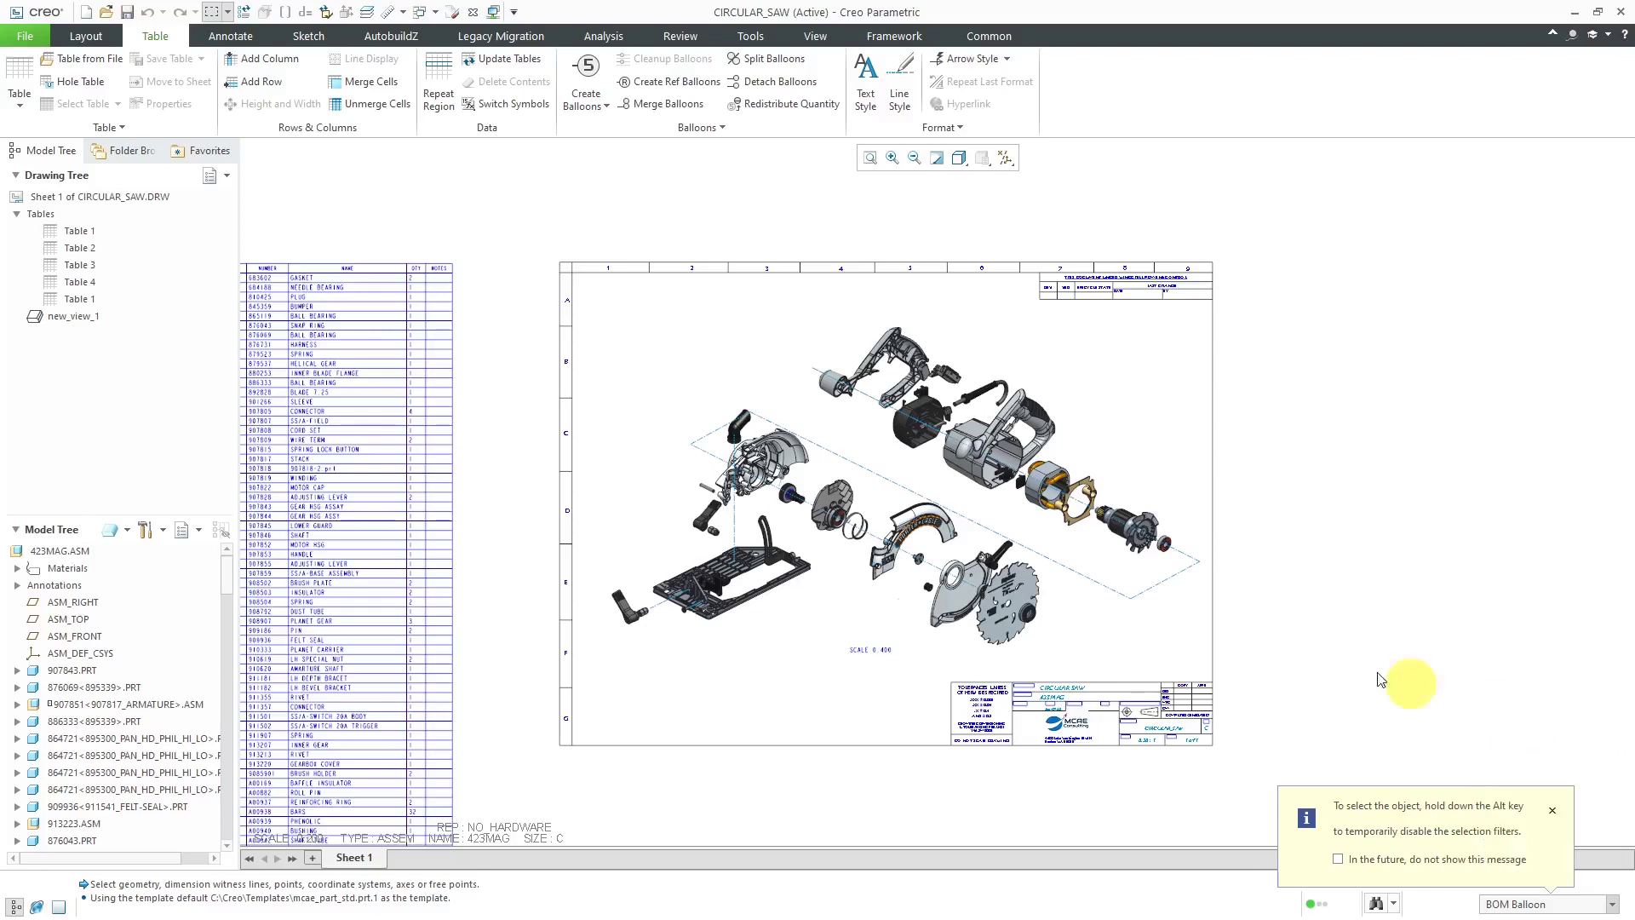
click(417, 330)
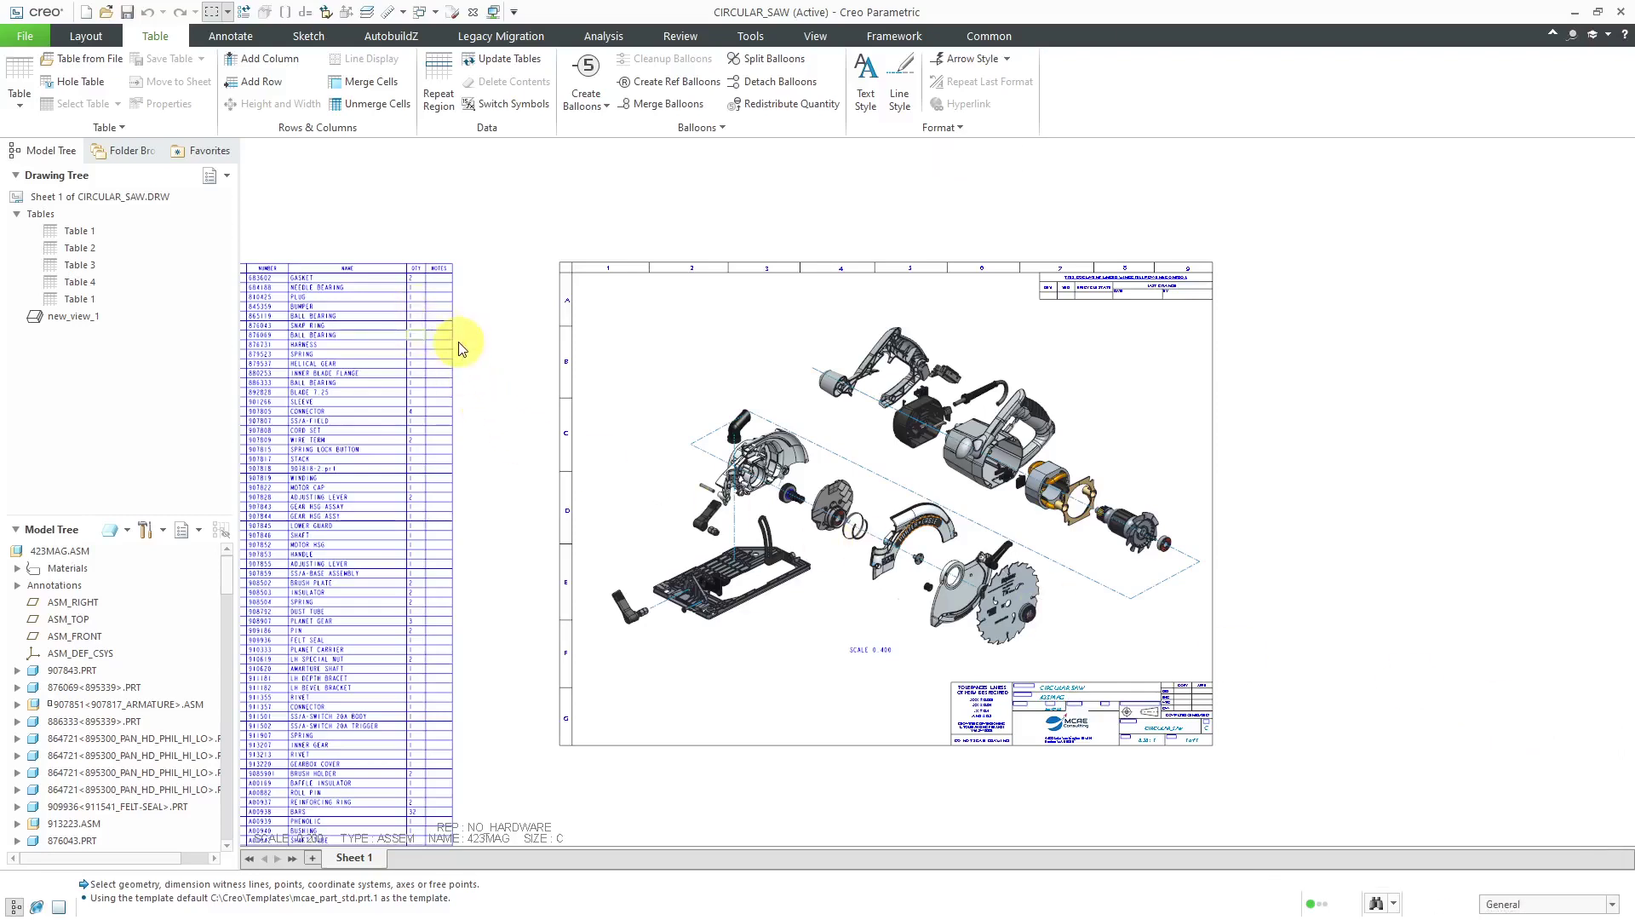
click(82, 103)
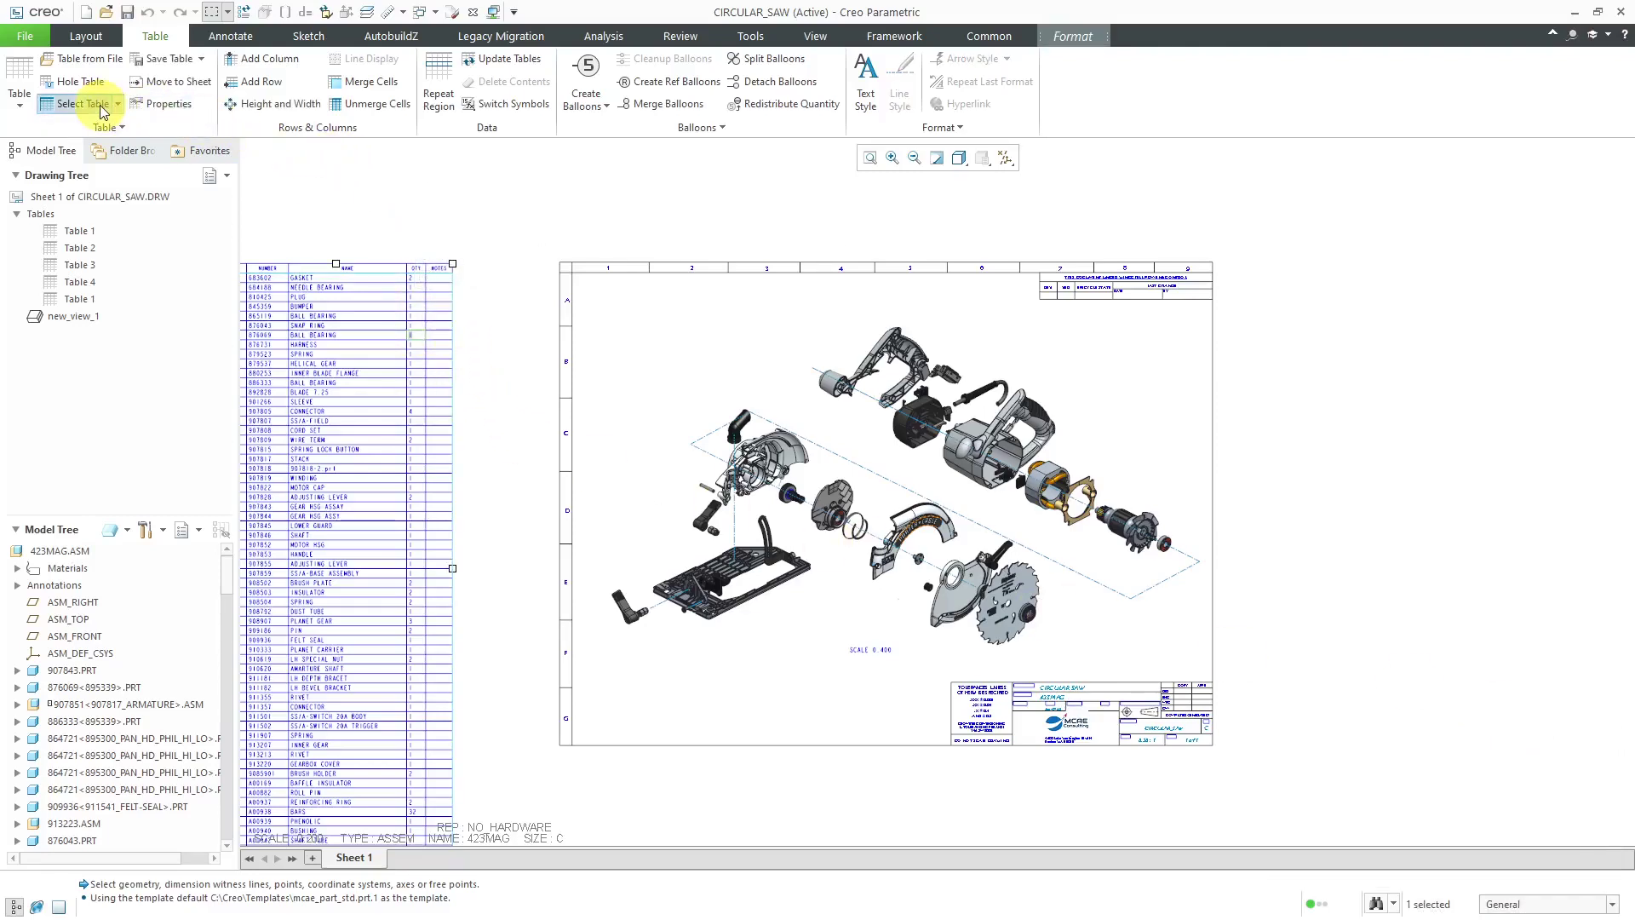
- Change the BOM table's balloon type to Quantity Split Circle in its Properties, then deselect
click(168, 109)
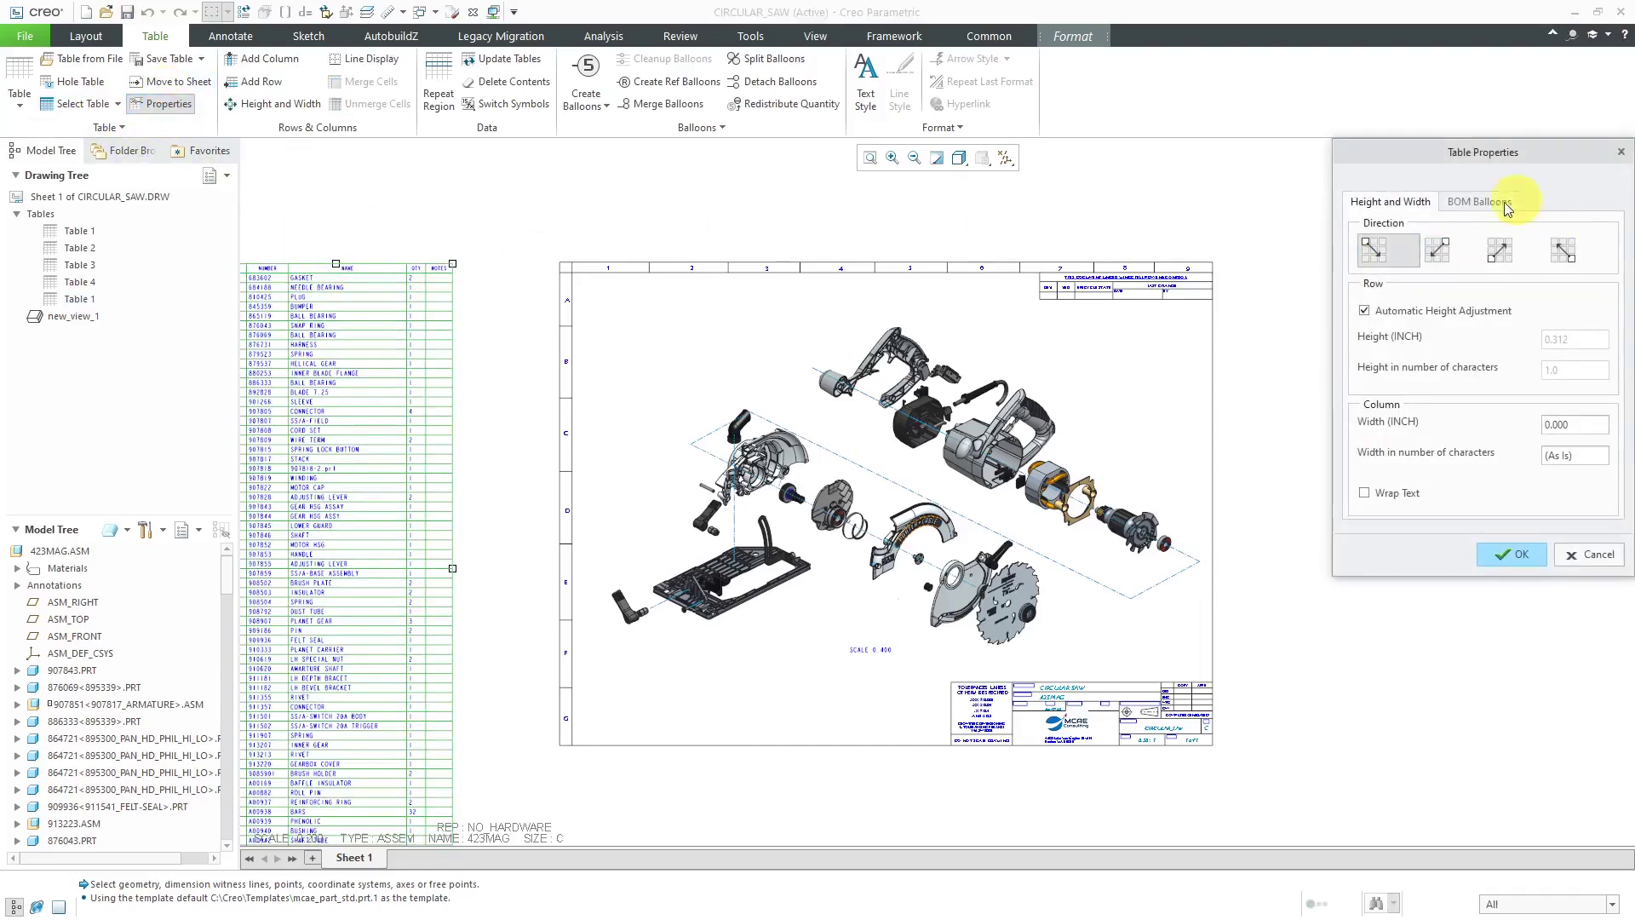
click(1485, 203)
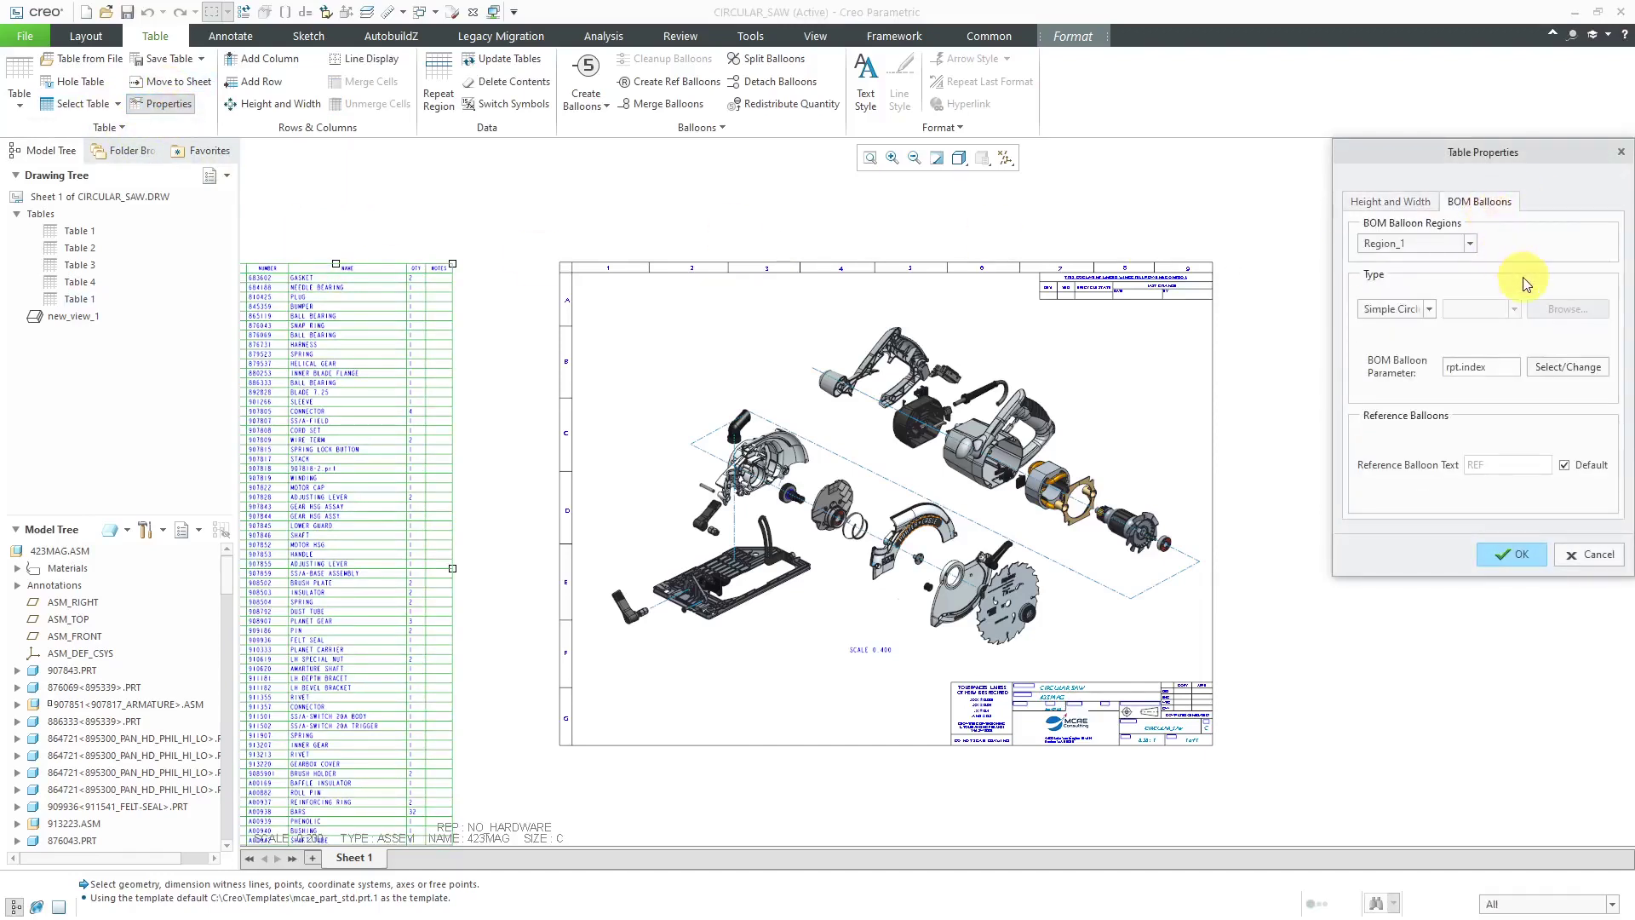
click(1429, 310)
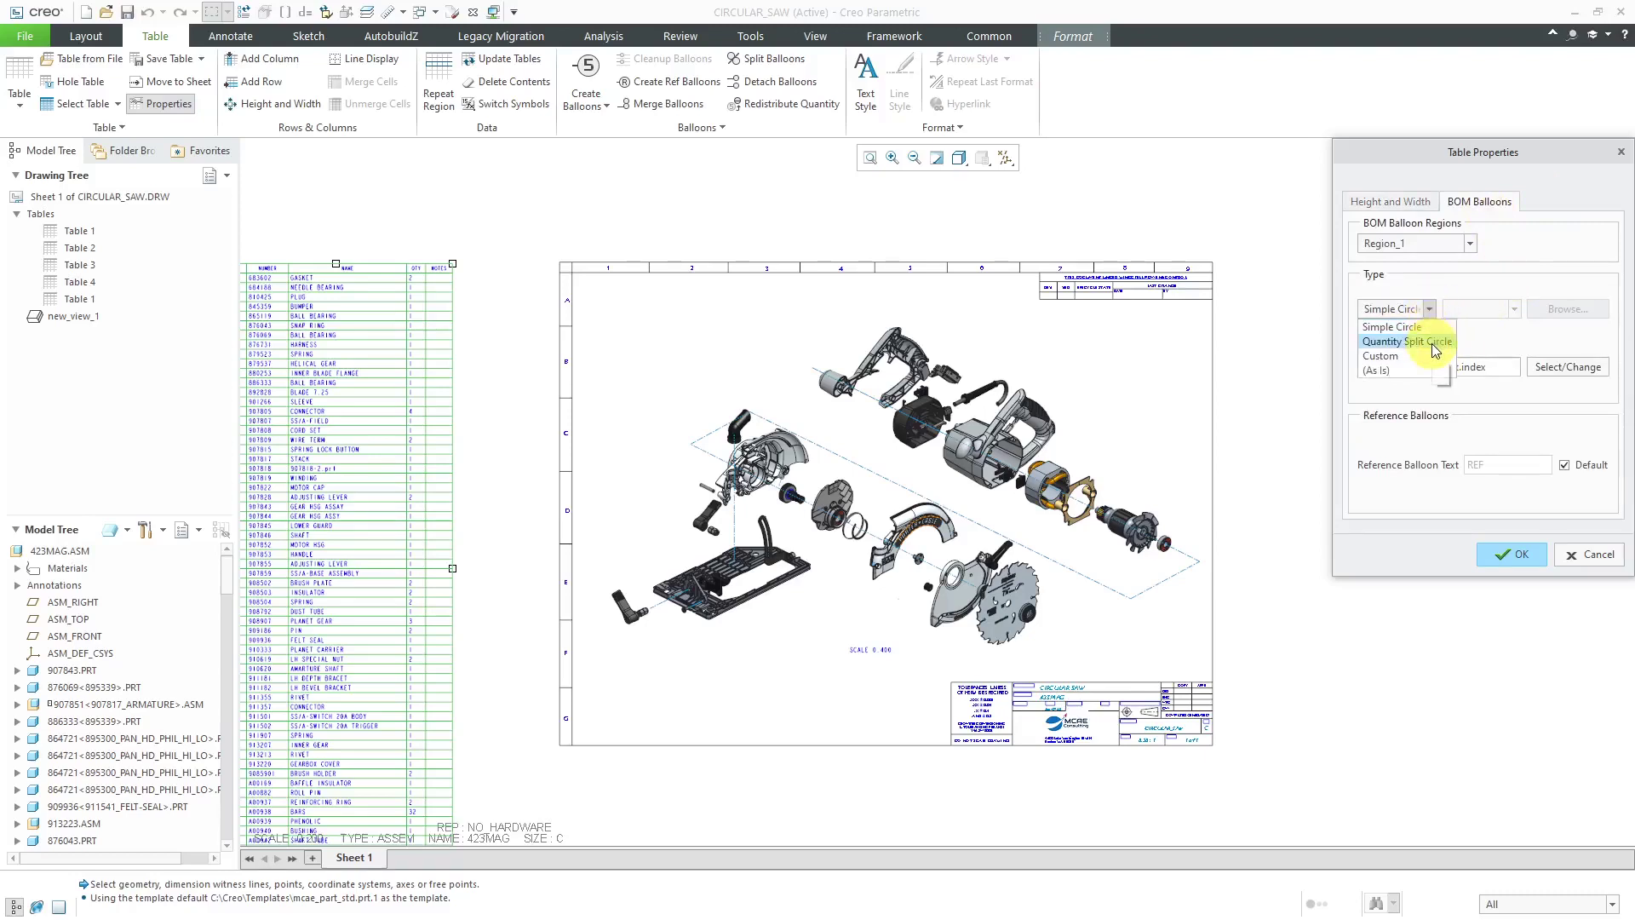
click(1432, 344)
click(1524, 556)
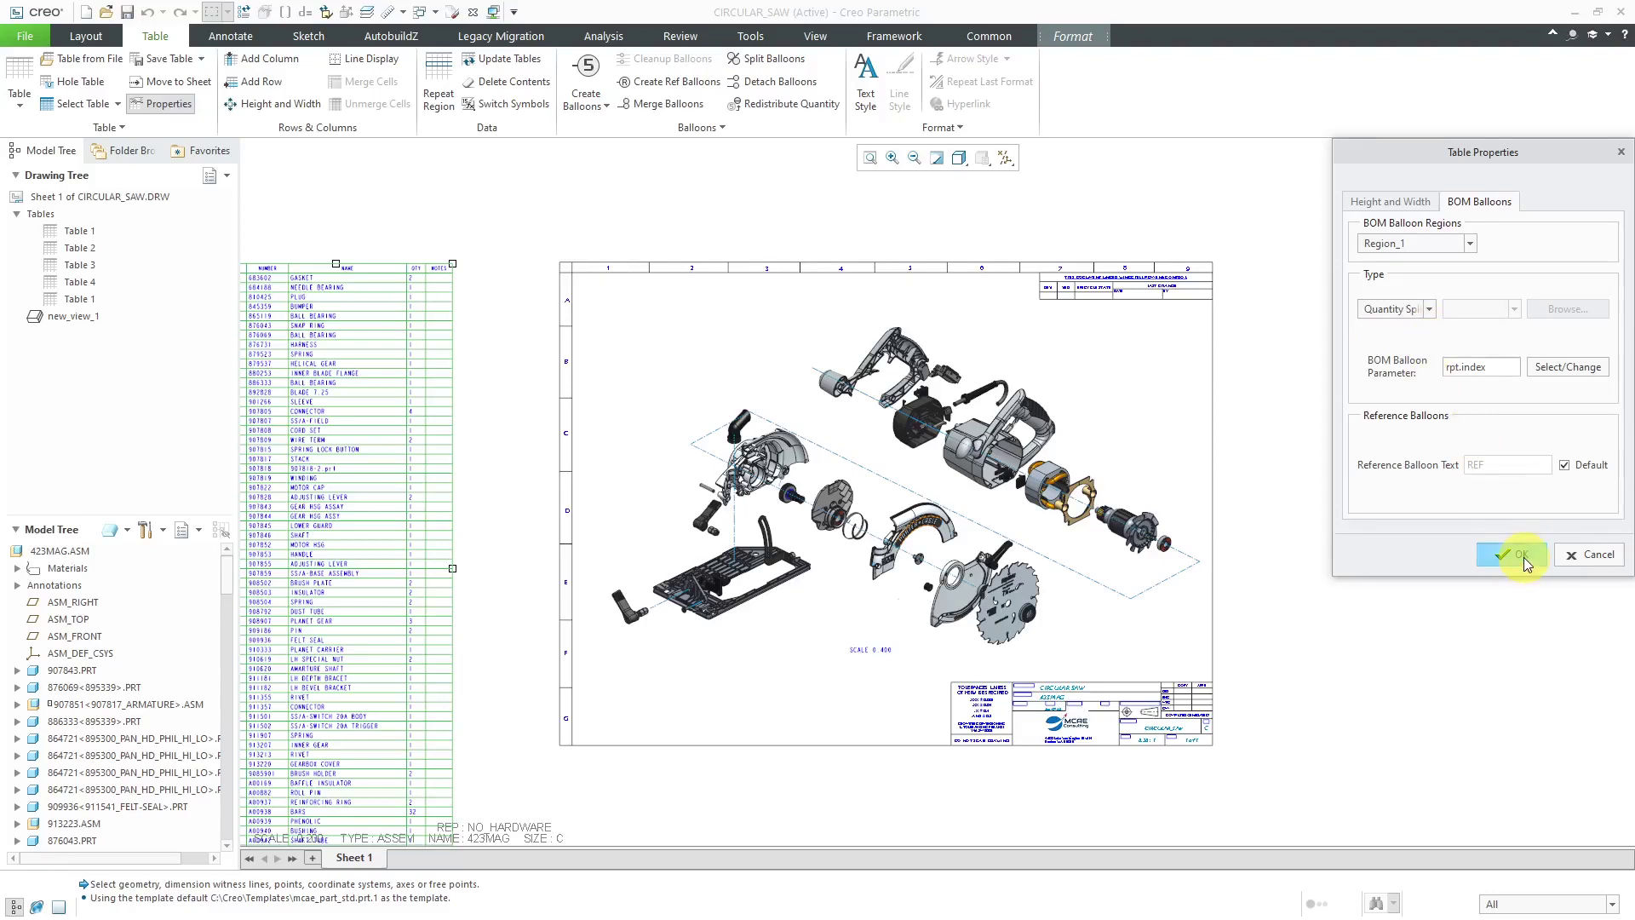
click(681, 219)
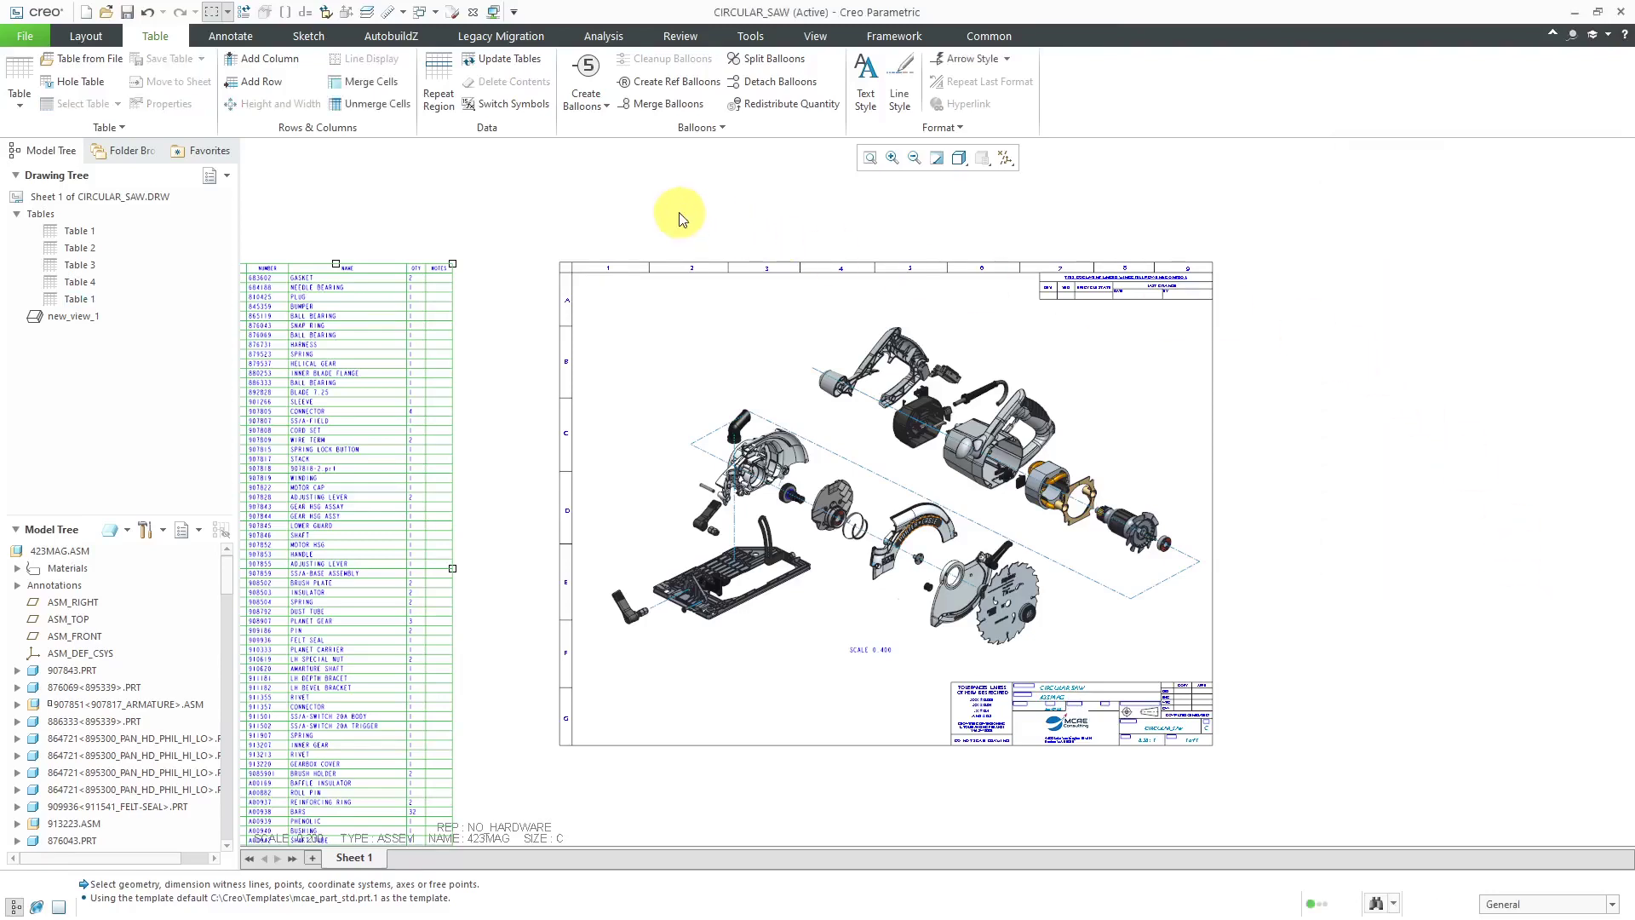
- Create BOM balloons on the base, blade guards, cap, gear, handle and motor housings, stator and motor part
click(588, 104)
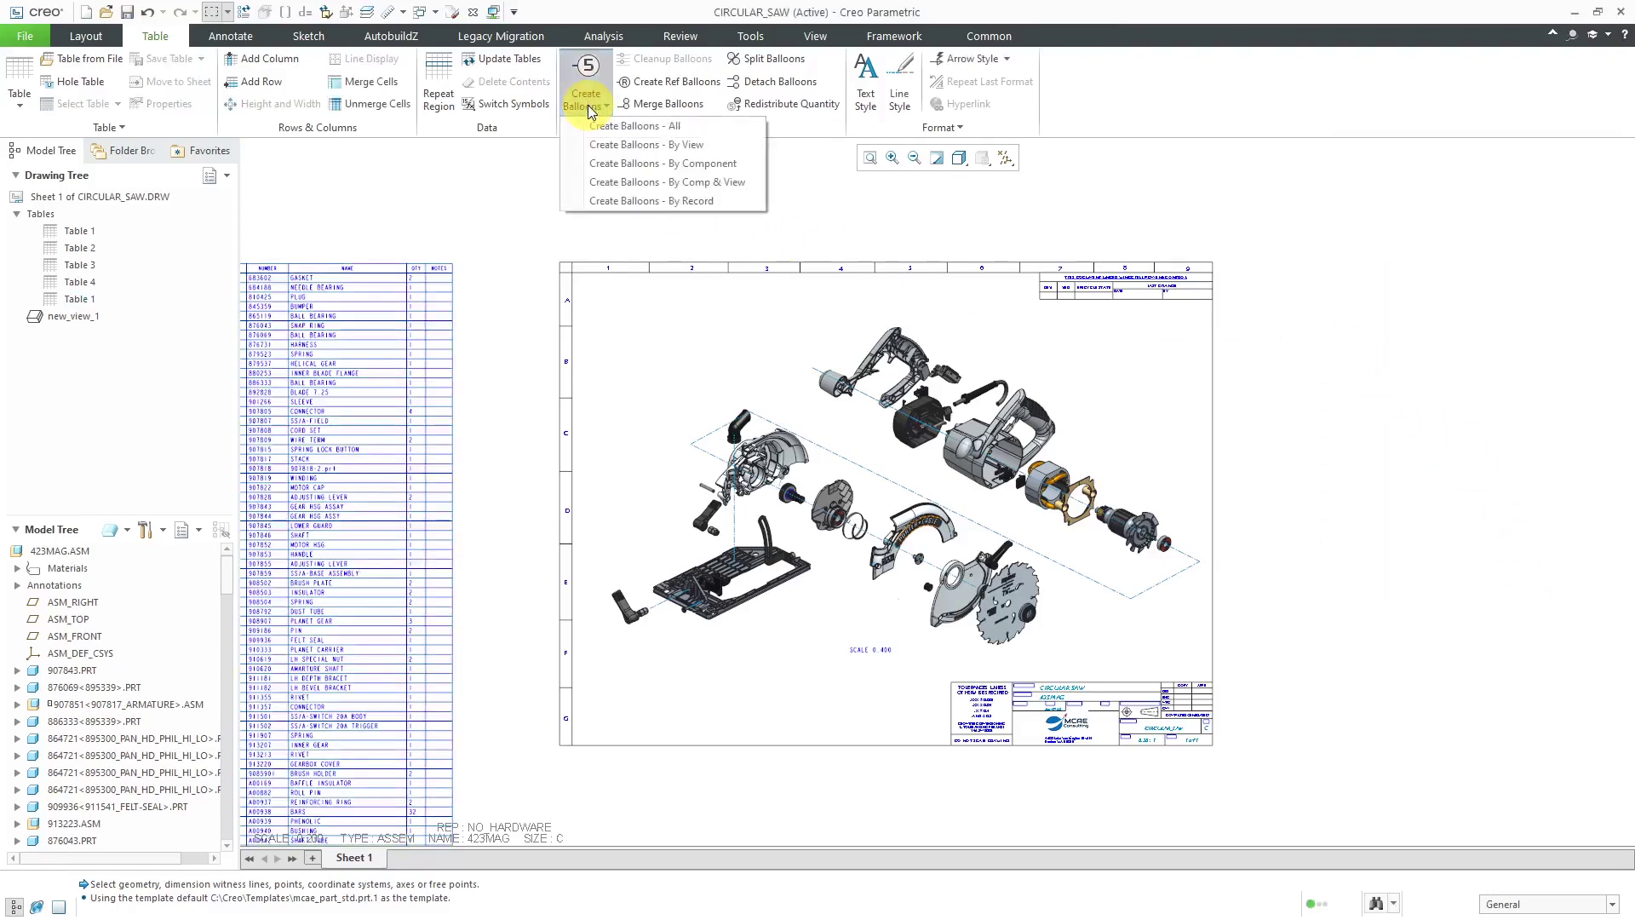
click(627, 164)
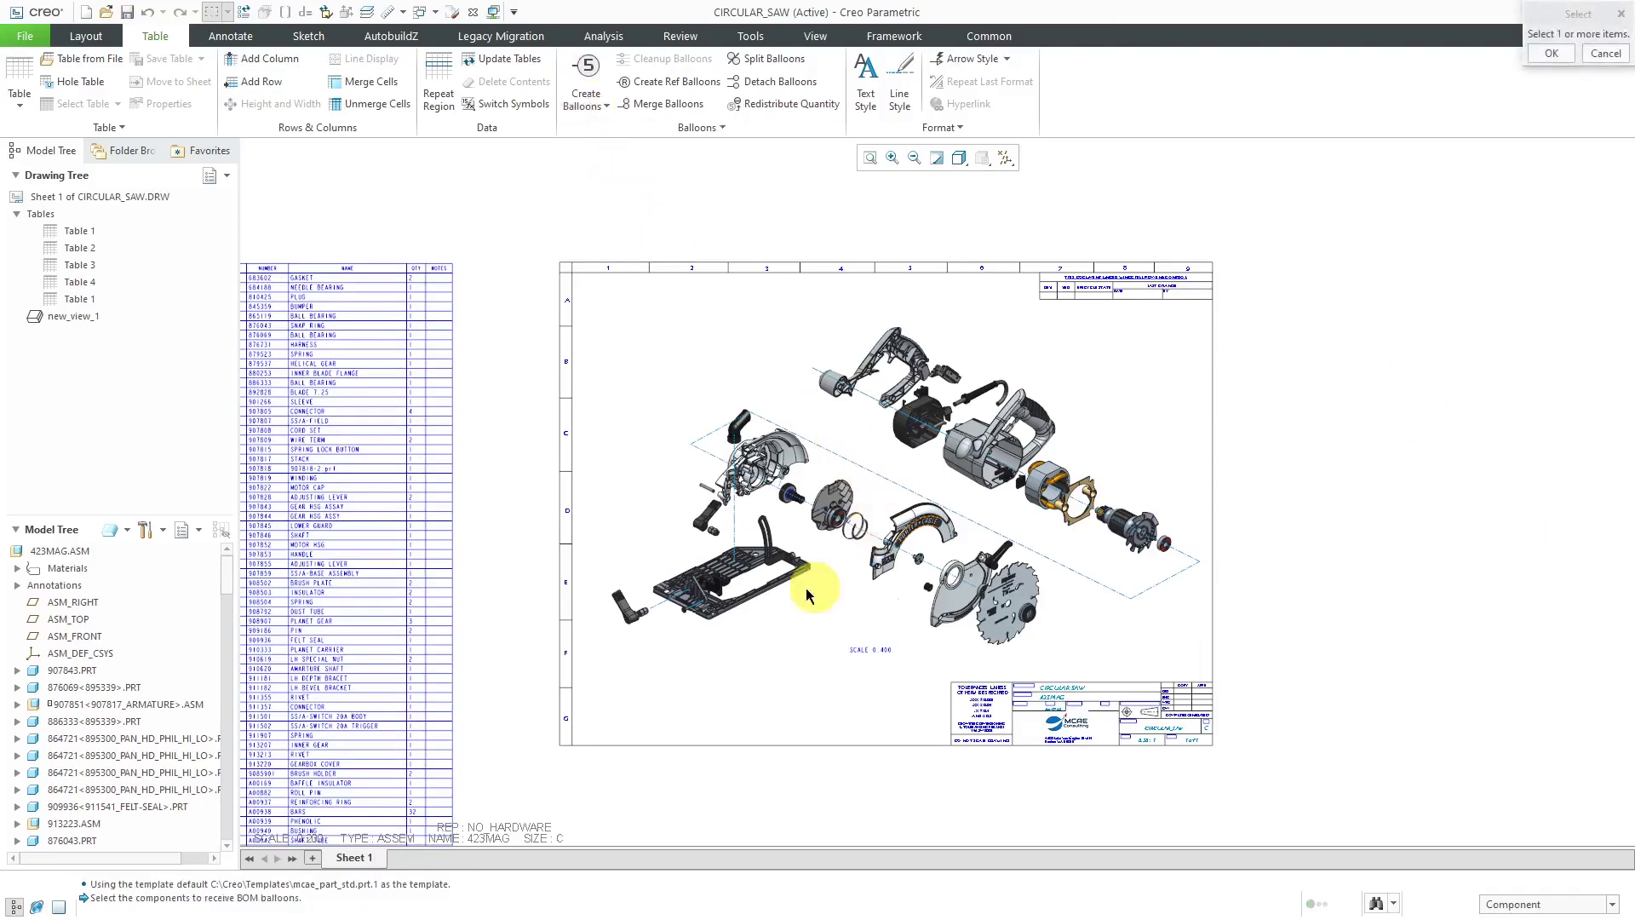
click(722, 575)
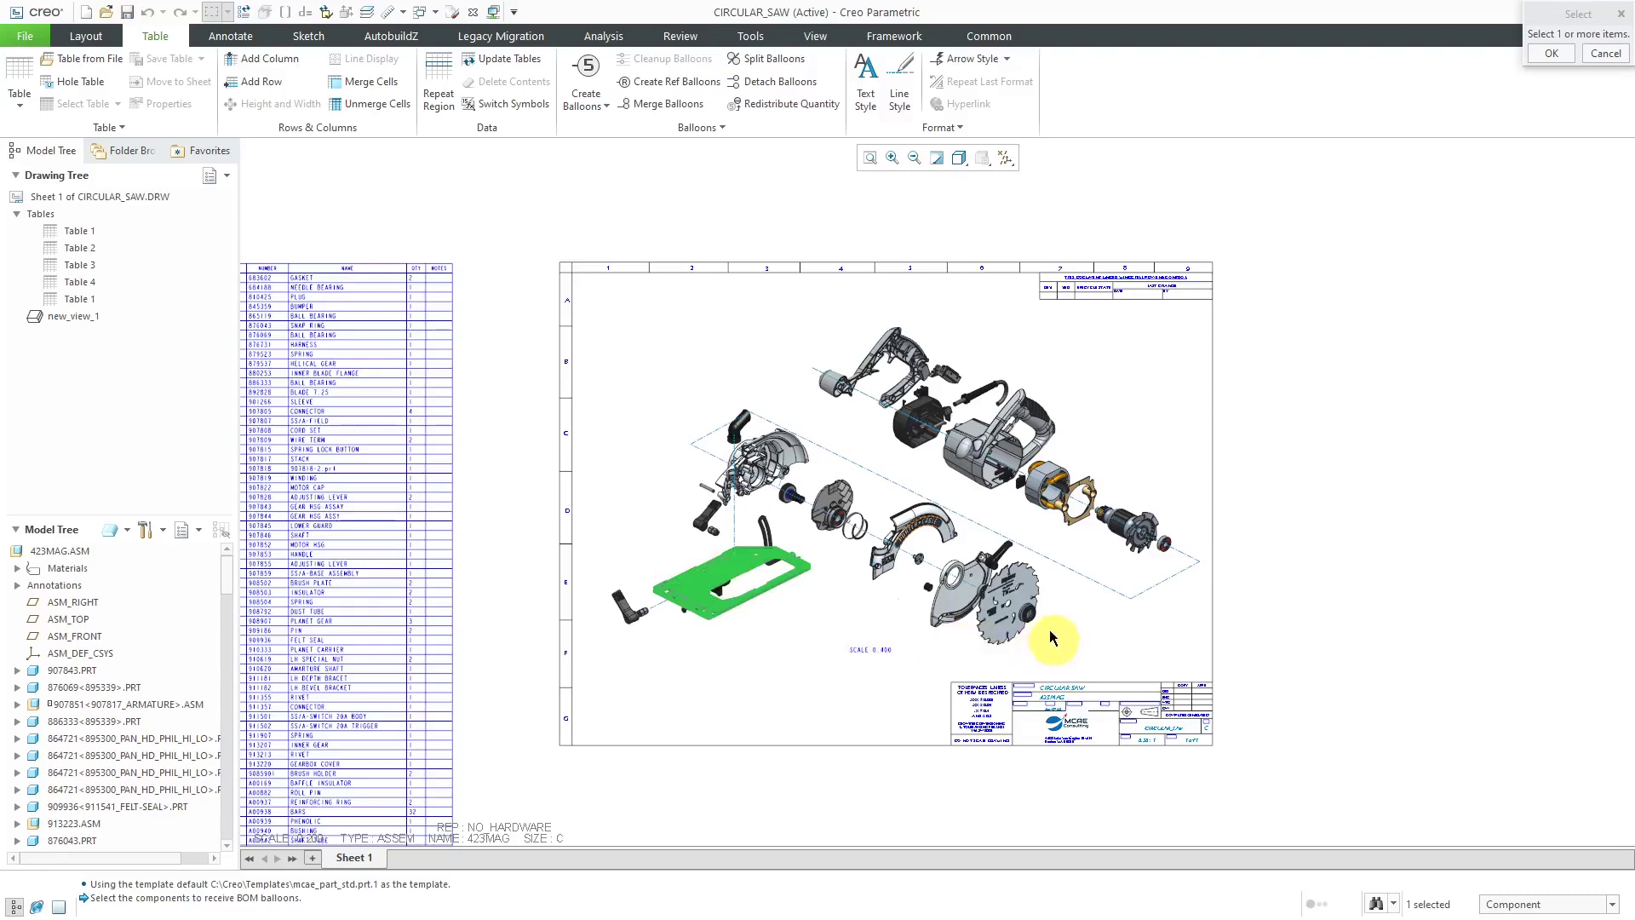
click(952, 609)
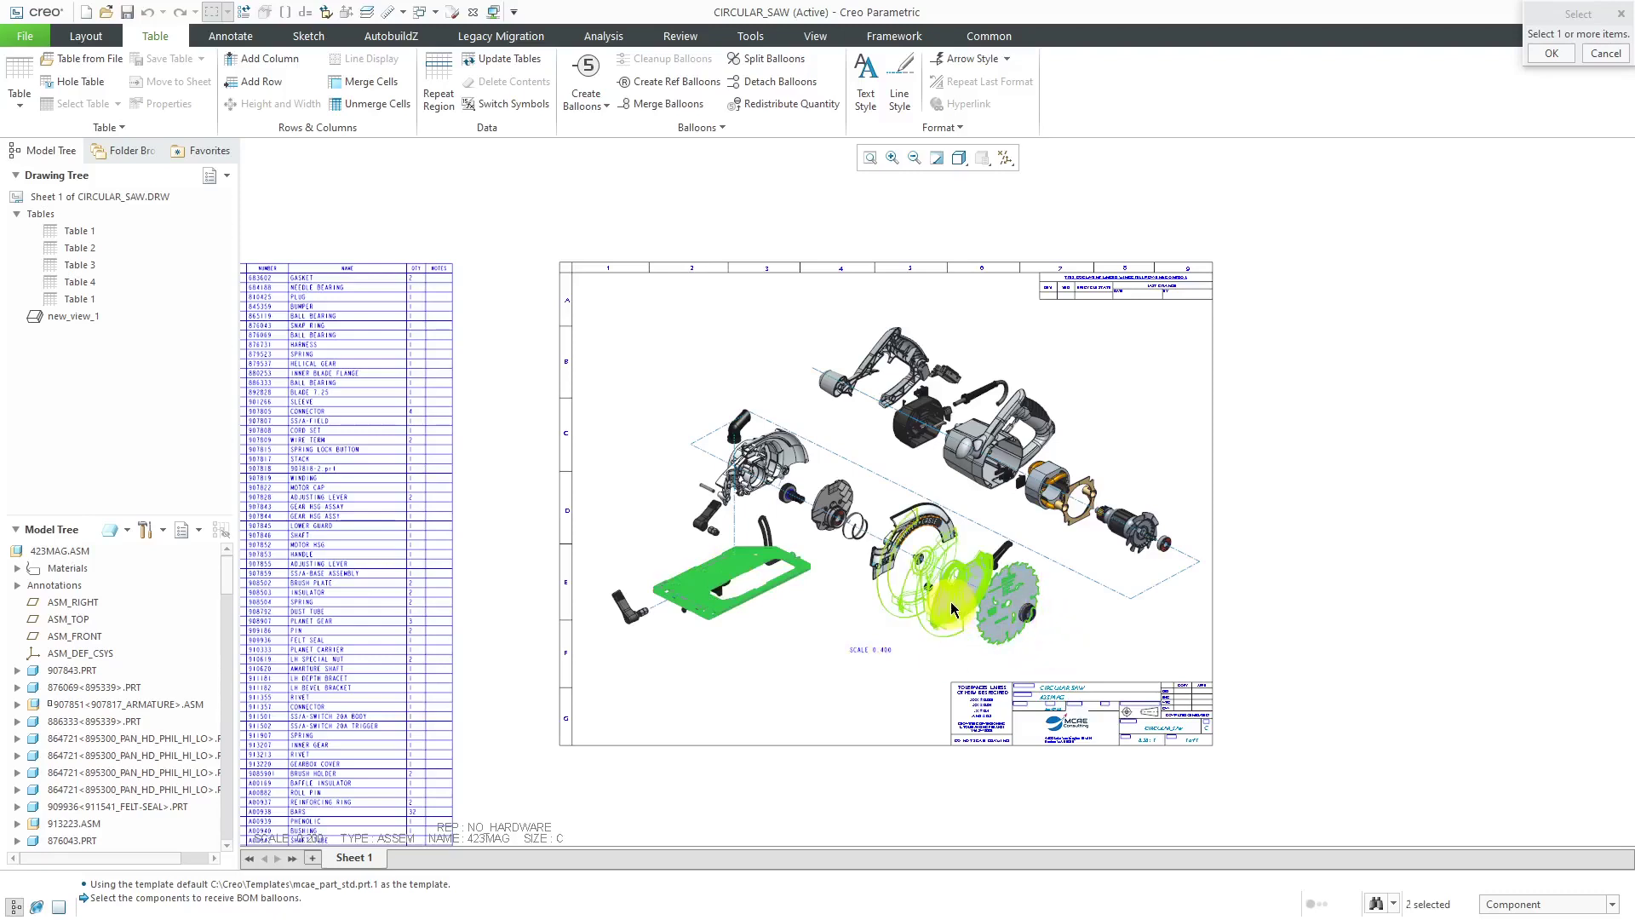
click(950, 601)
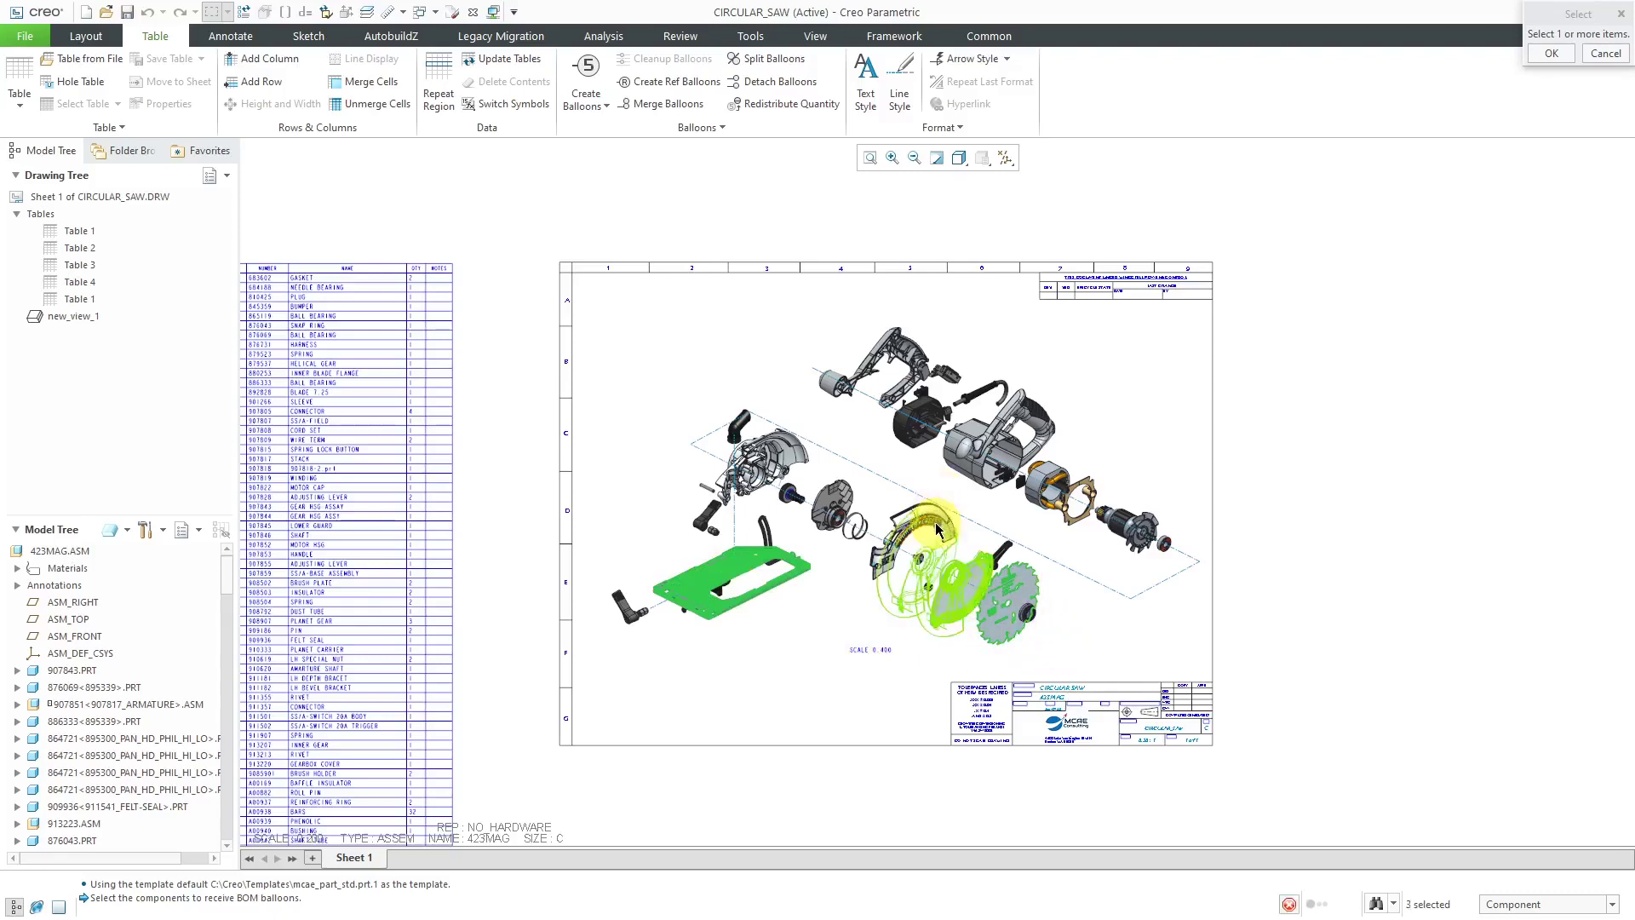
click(840, 503)
click(757, 464)
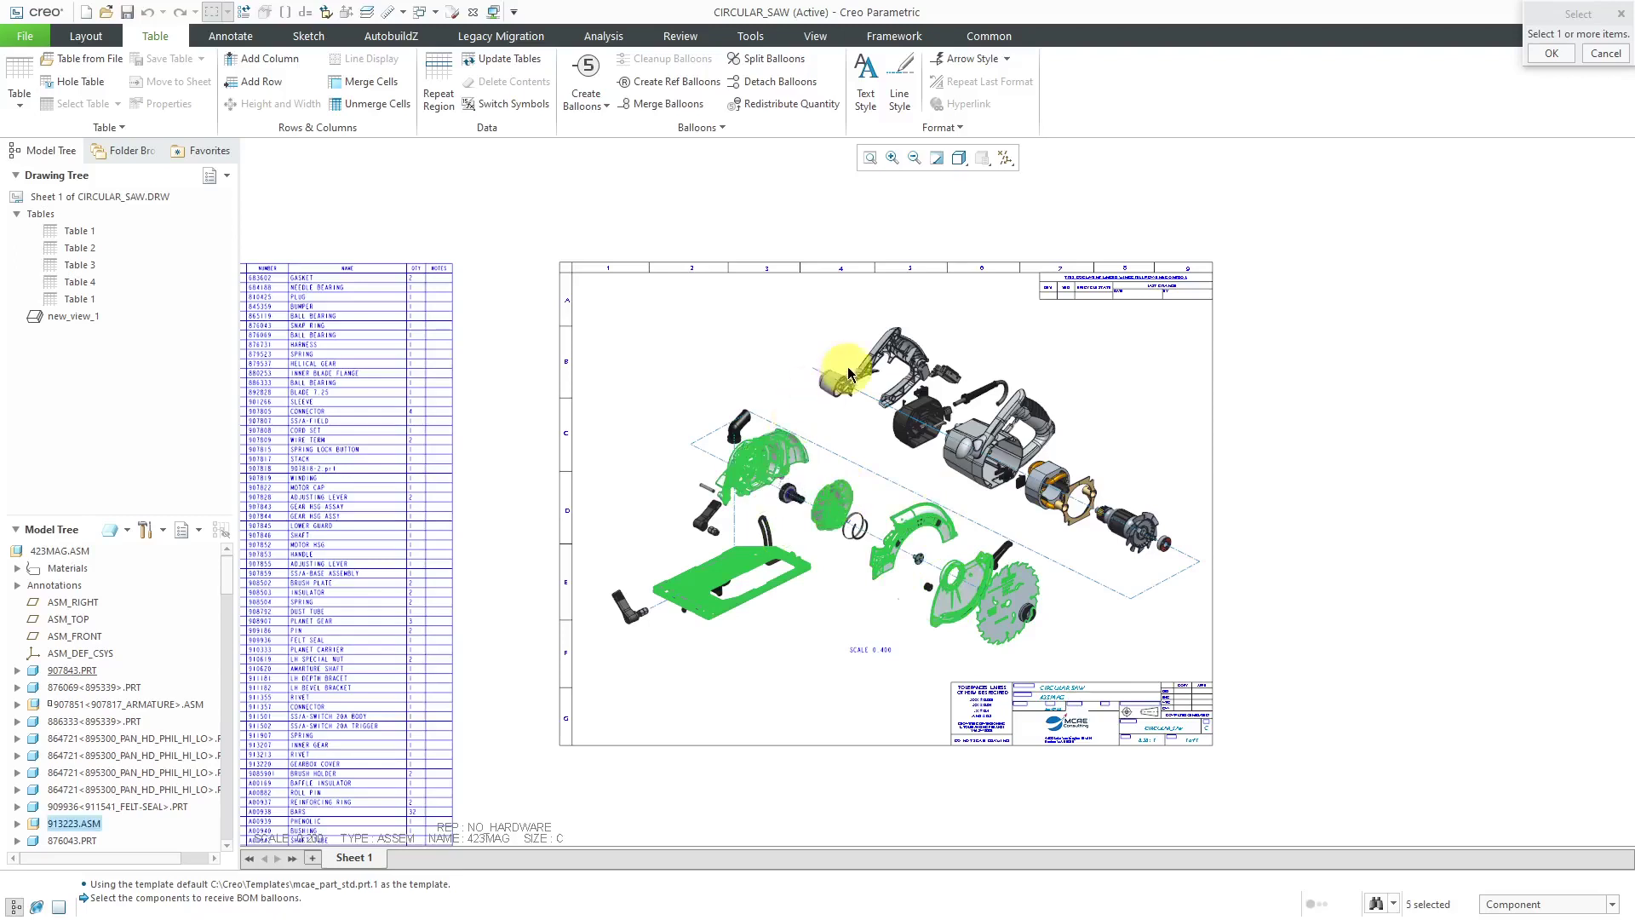
click(867, 359)
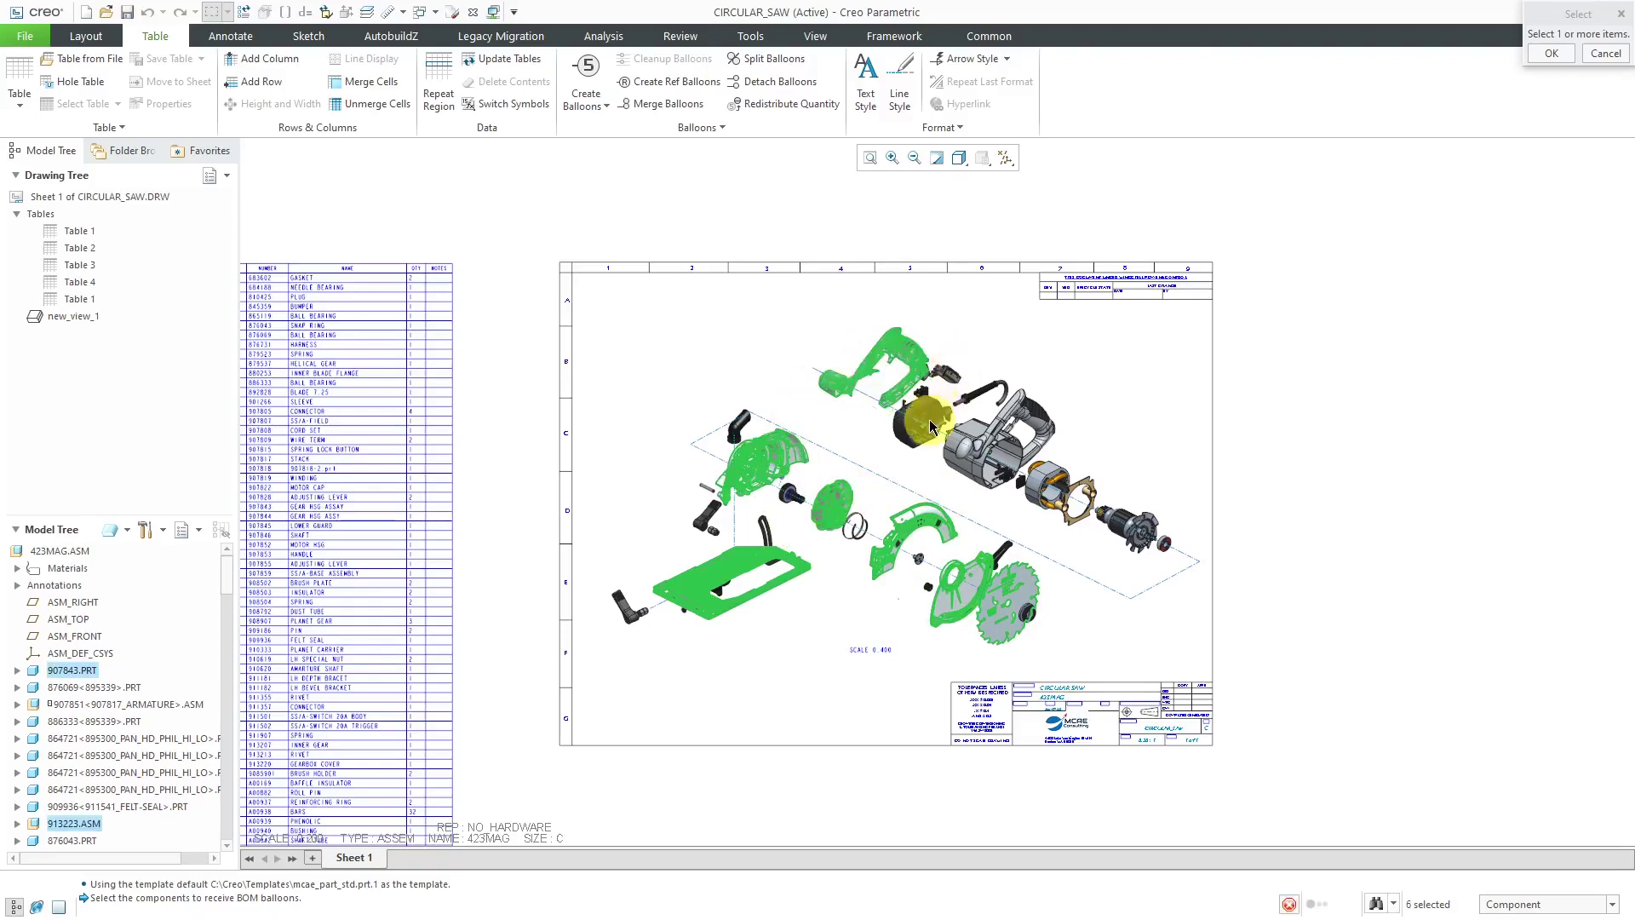
click(988, 460)
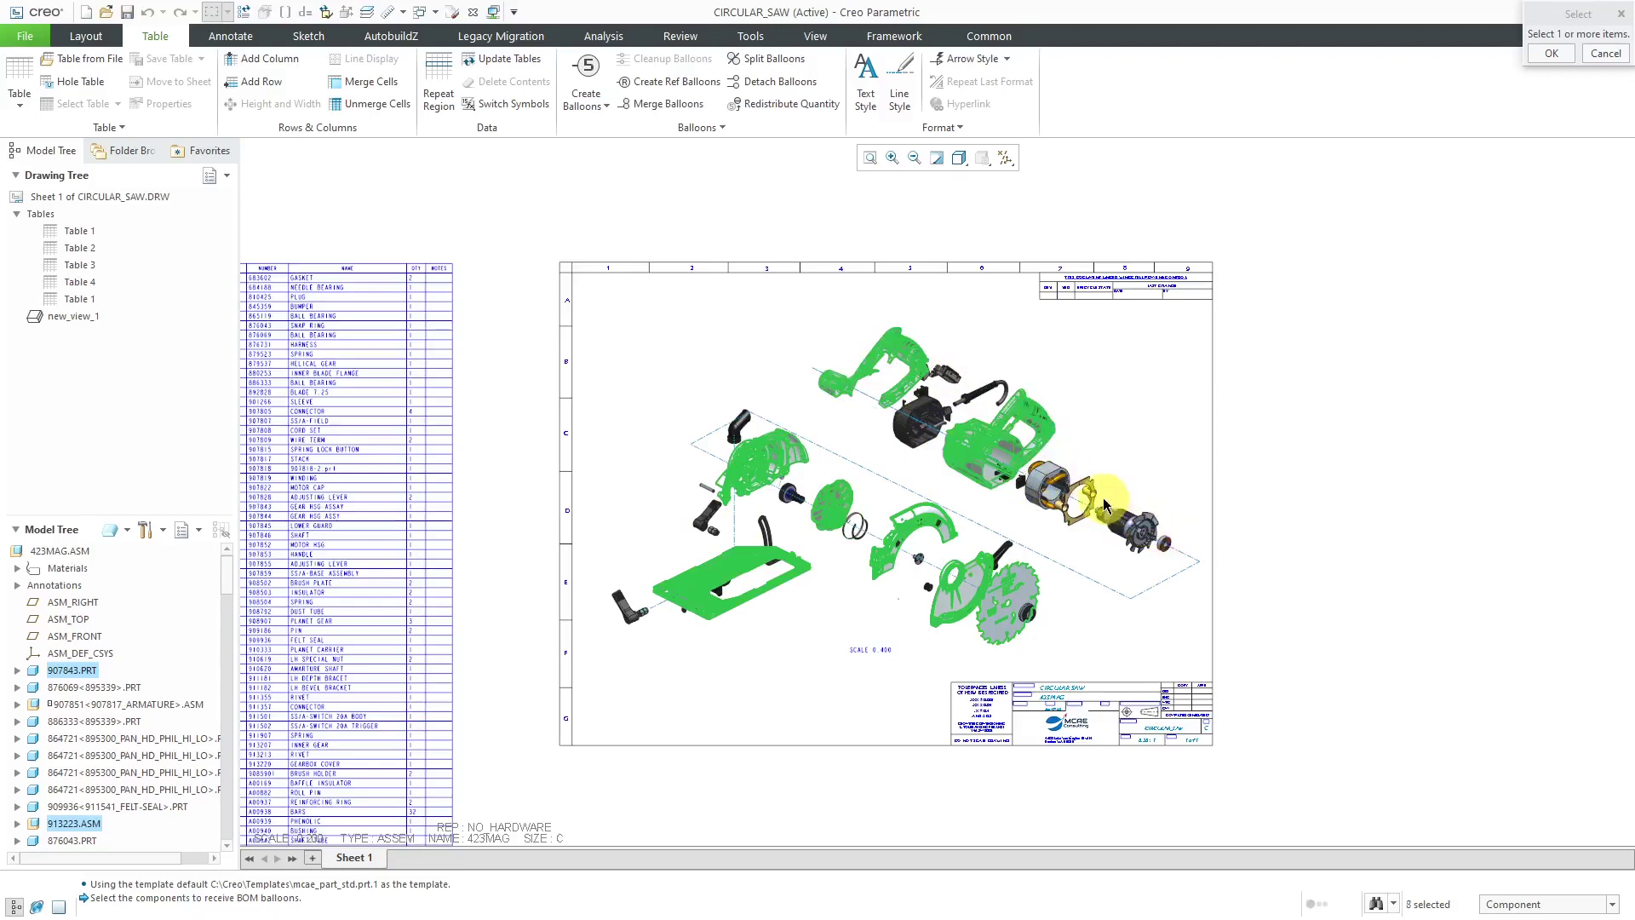
click(1097, 487)
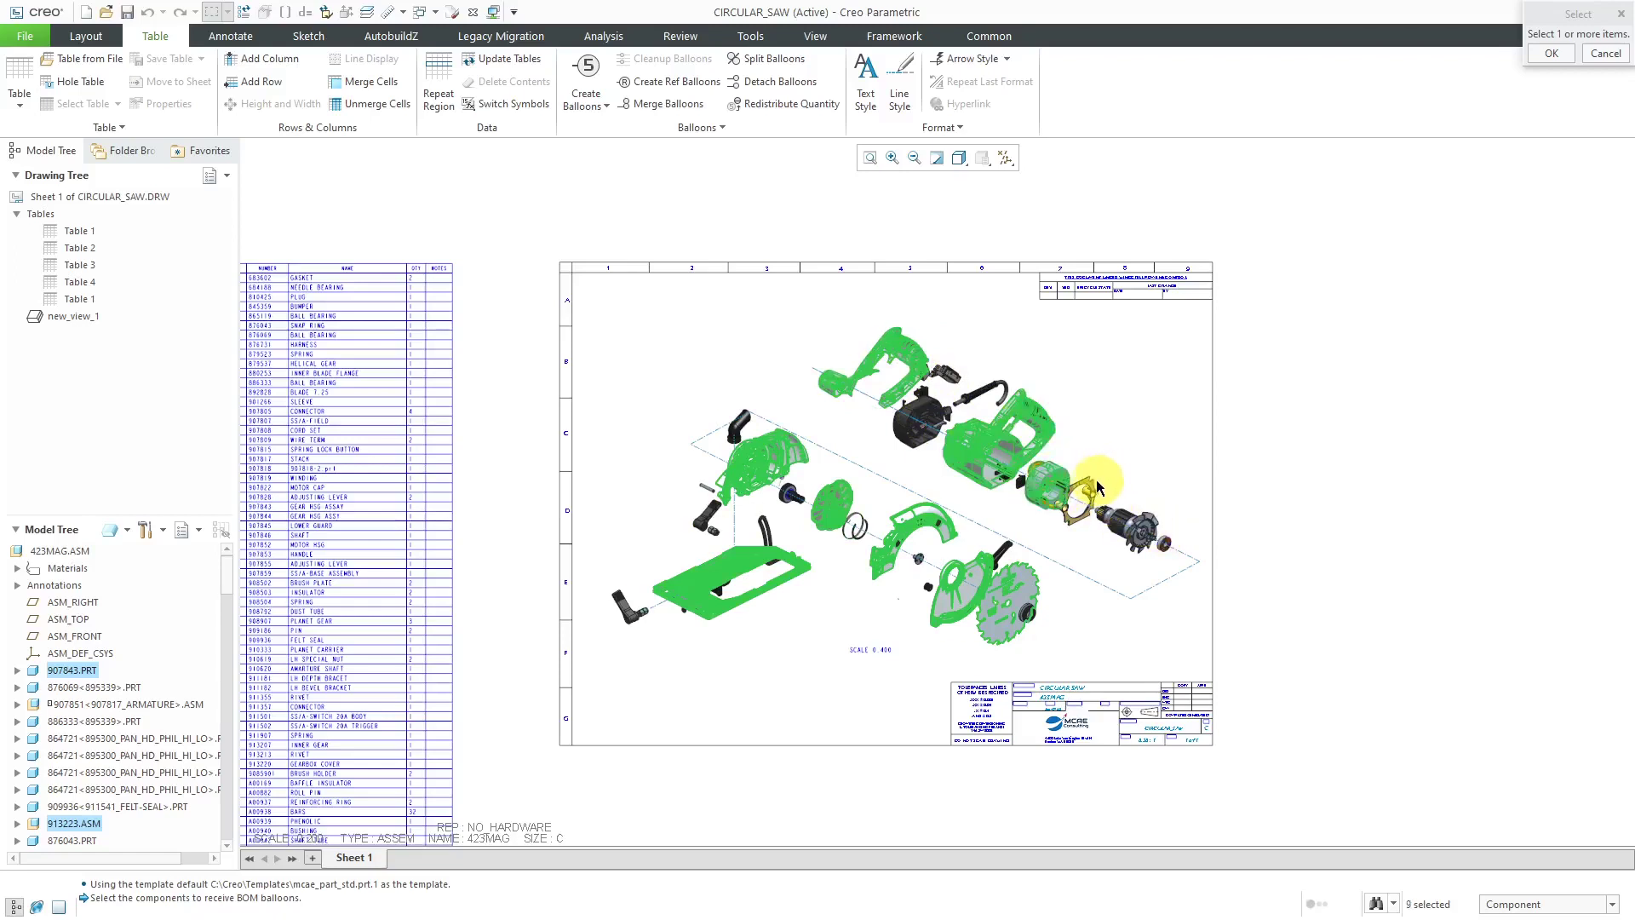
click(926, 413)
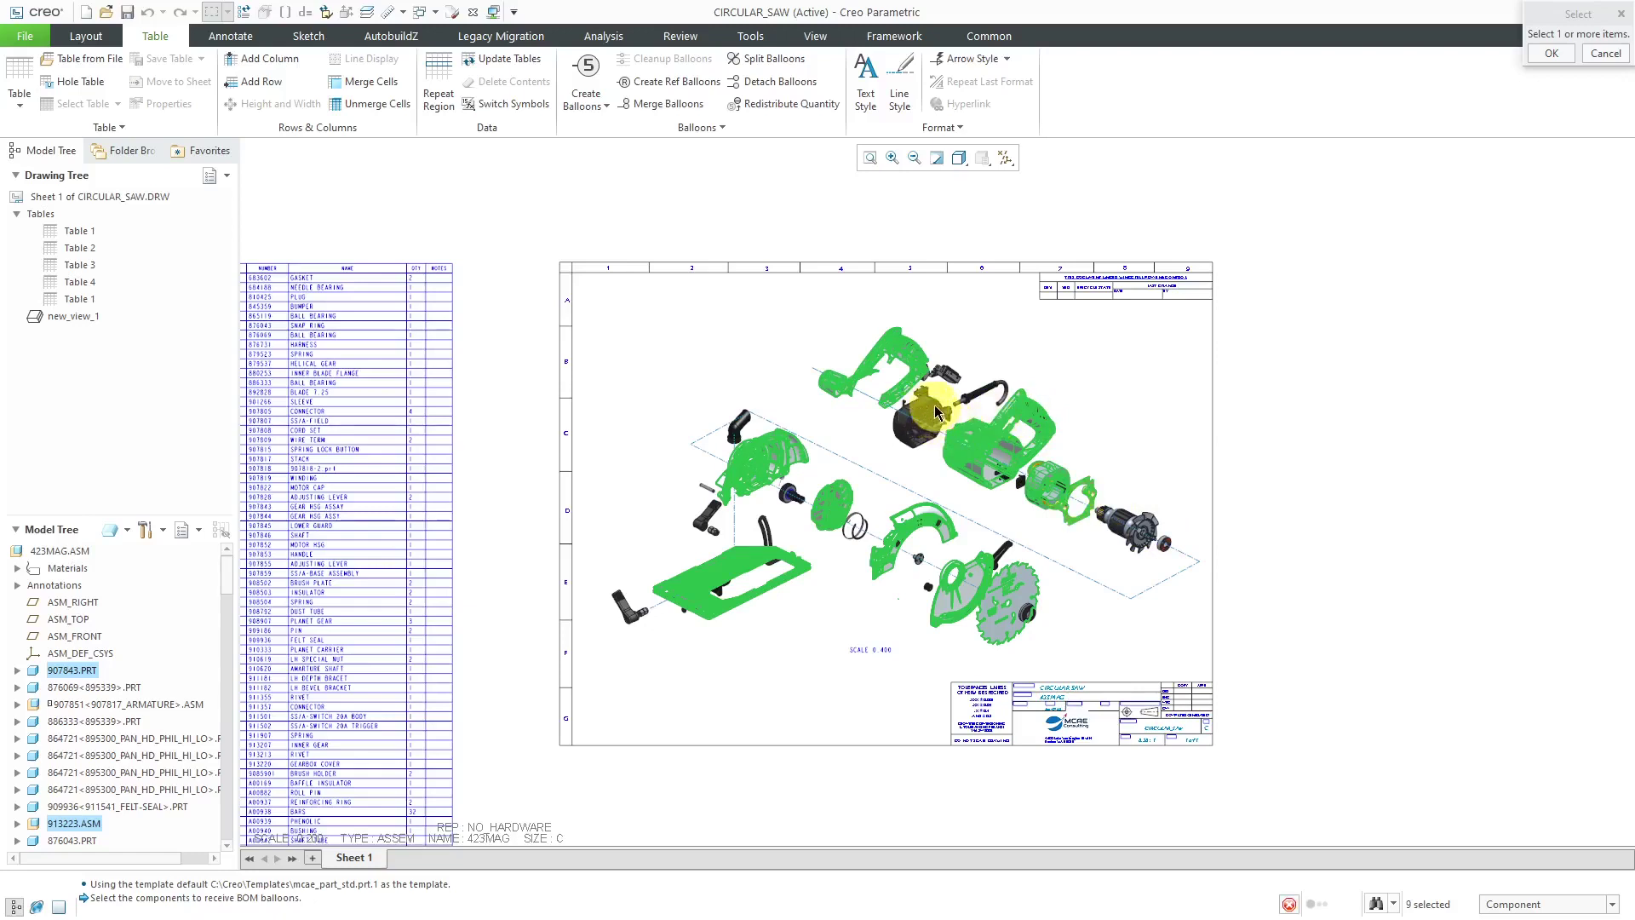
click(1550, 53)
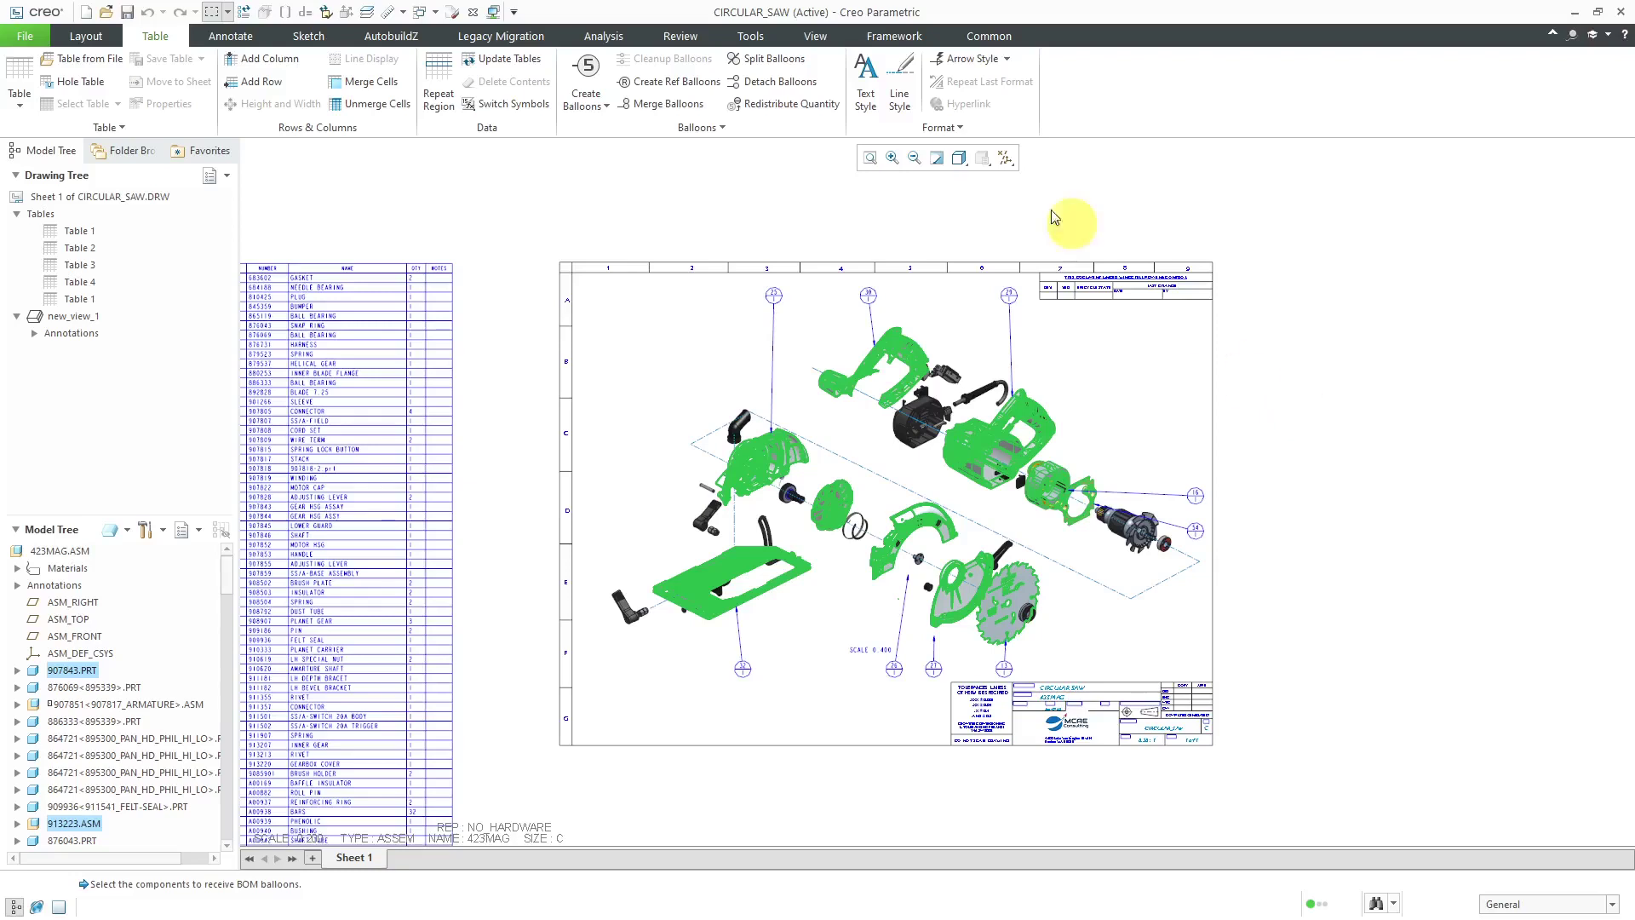
- Drag balloon 25 down along its leader, closer to its part
click(936, 158)
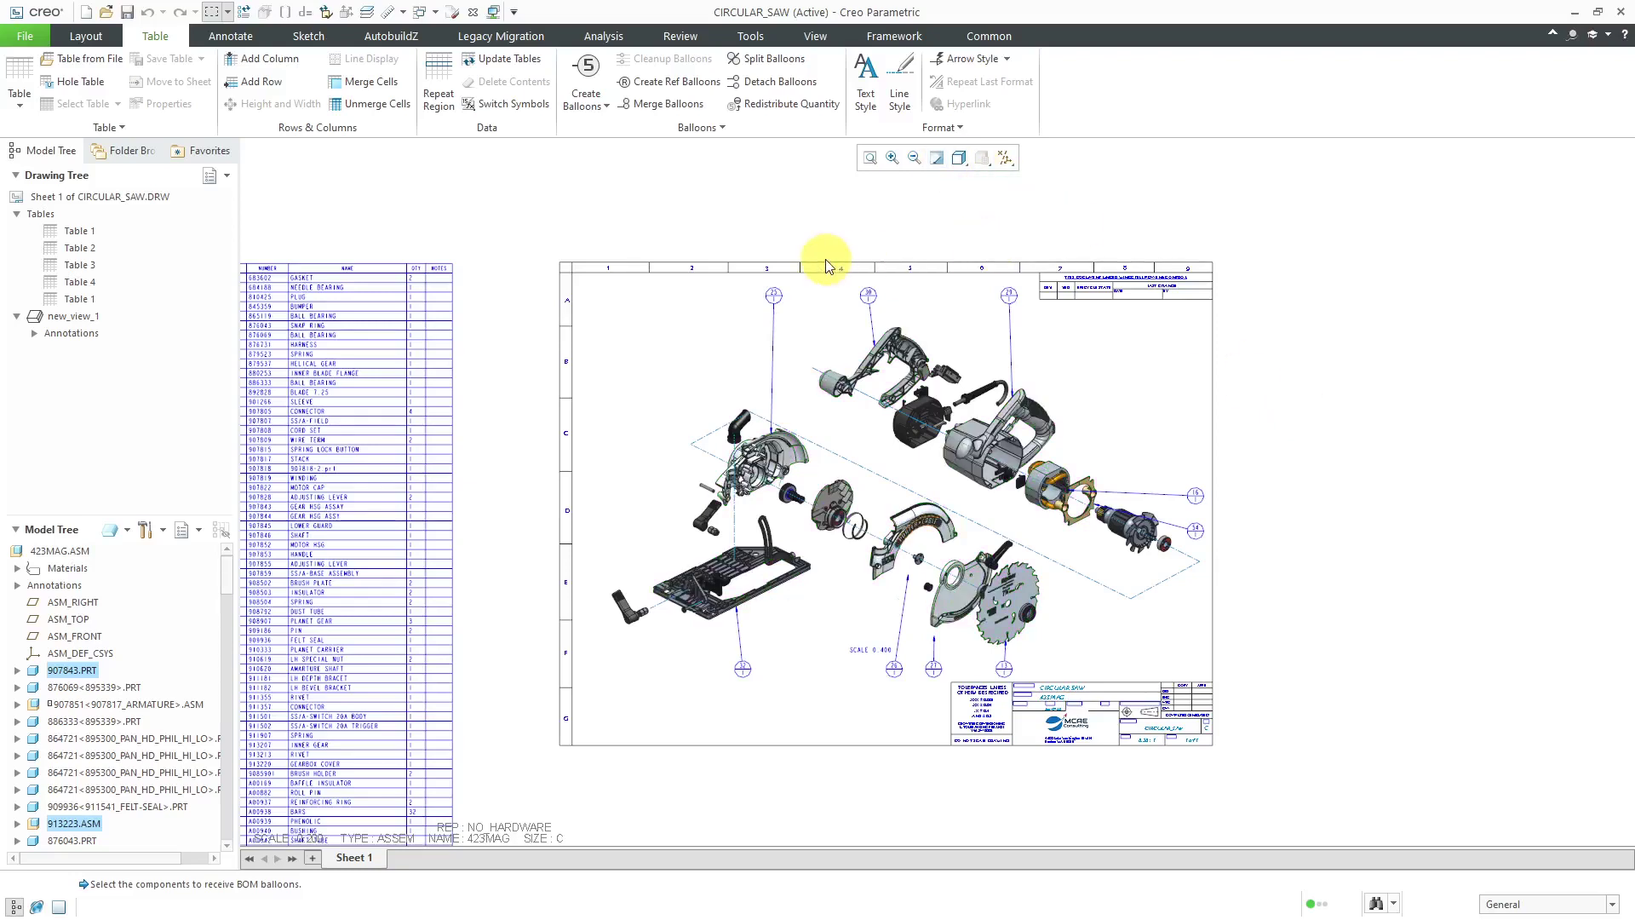
scroll(737, 311, up, 1)
scroll(756, 320, up, 1)
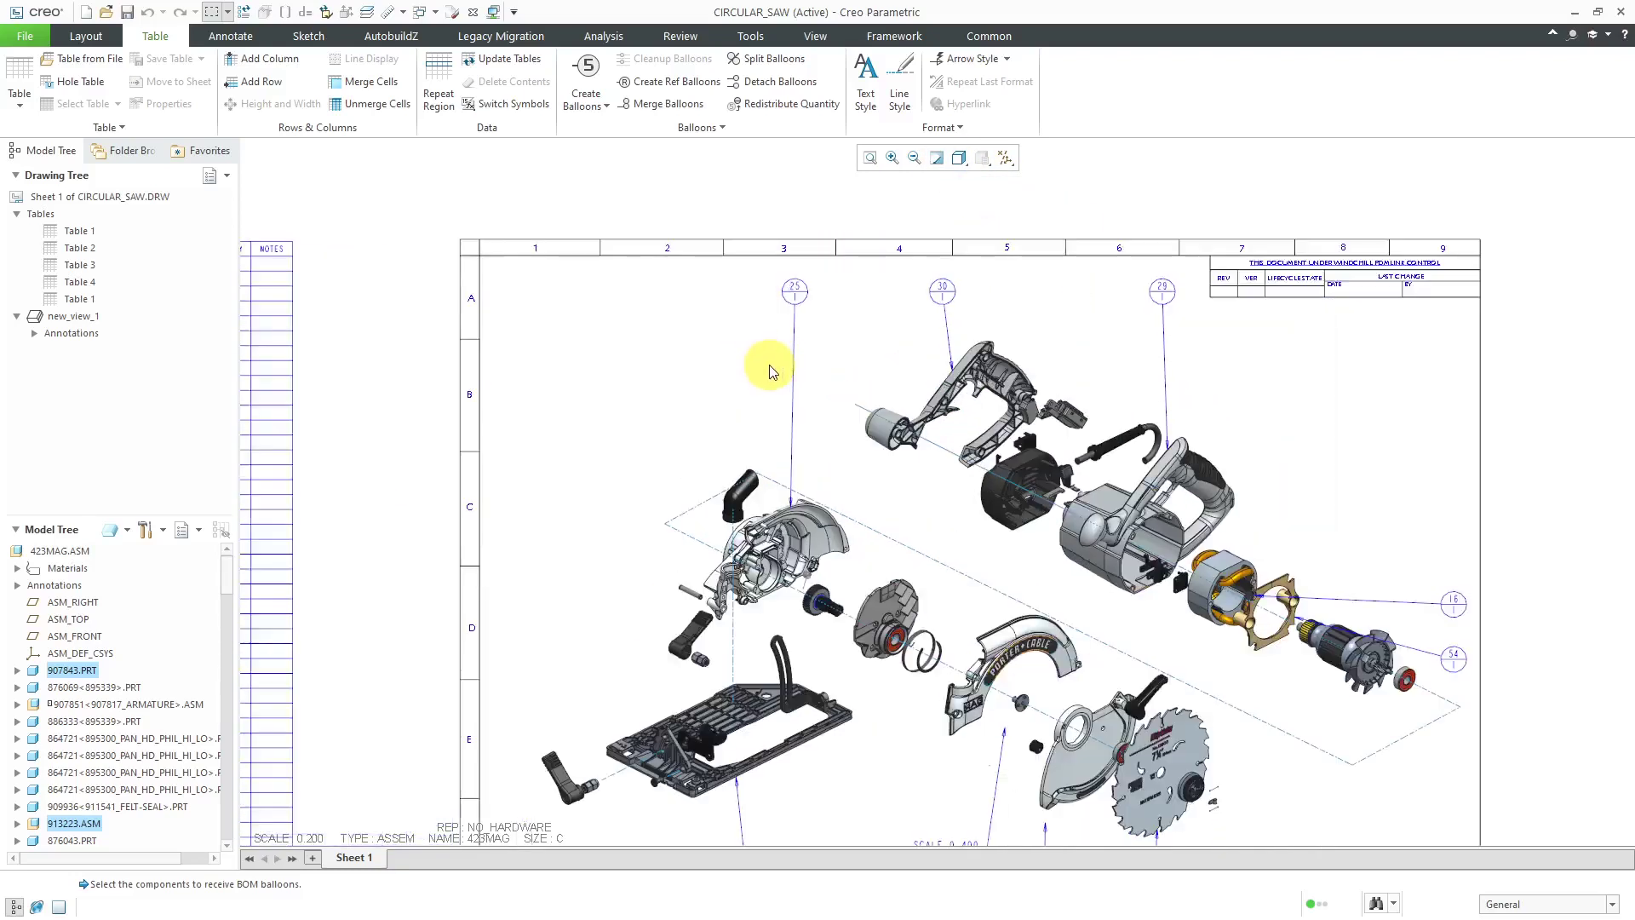
scroll(770, 379, up, 3)
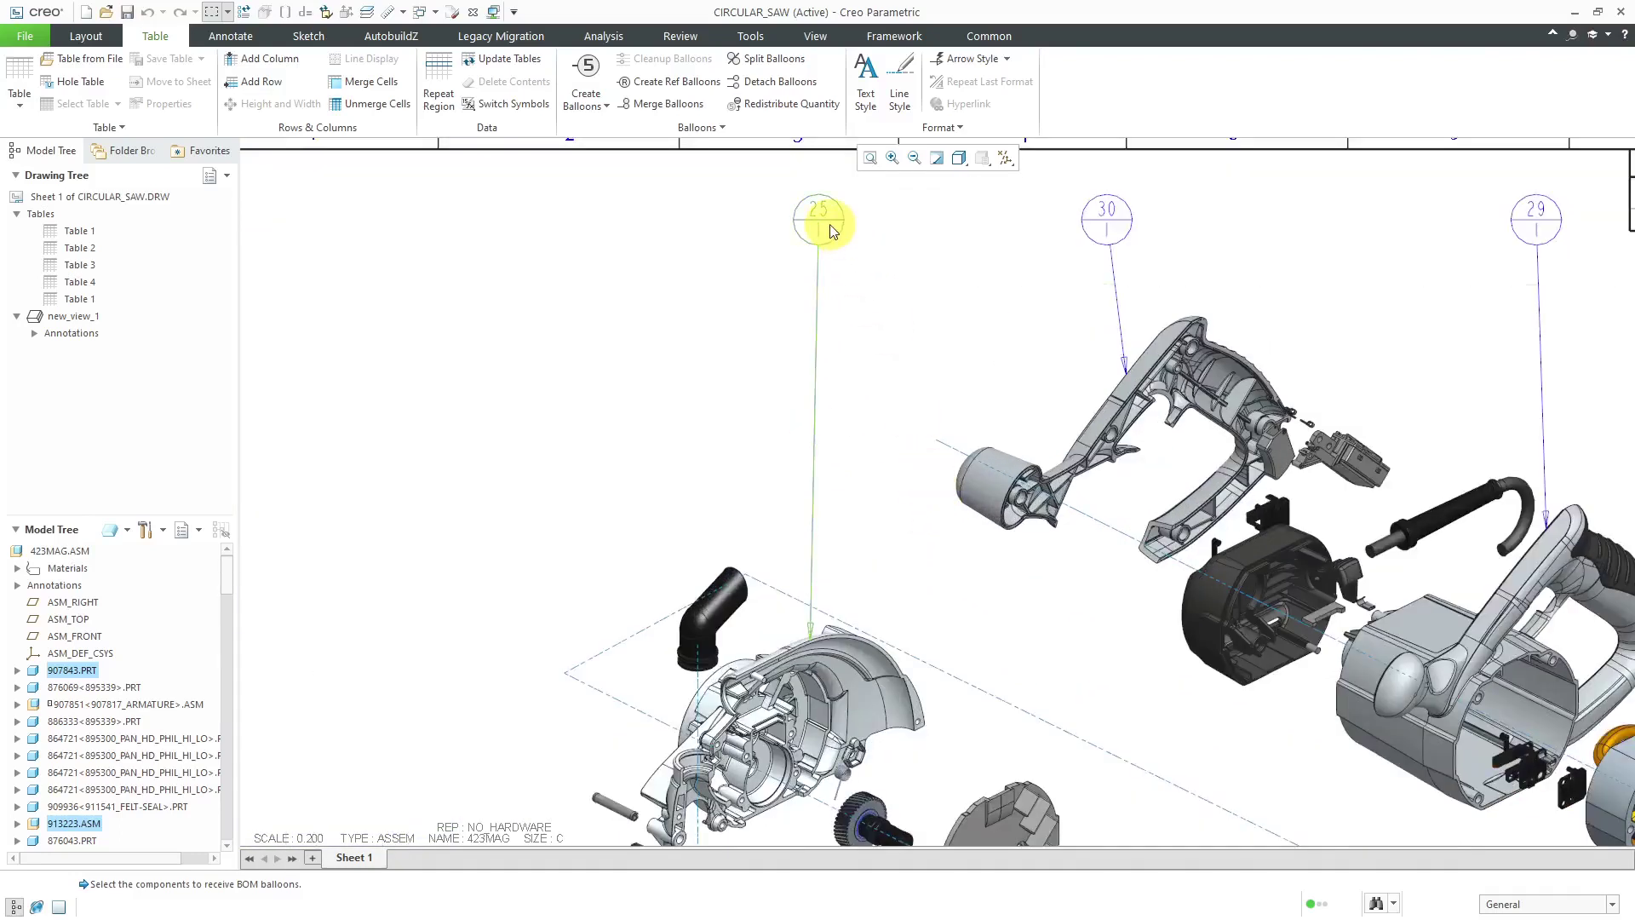
click(830, 225)
drag(822, 221, 832, 359)
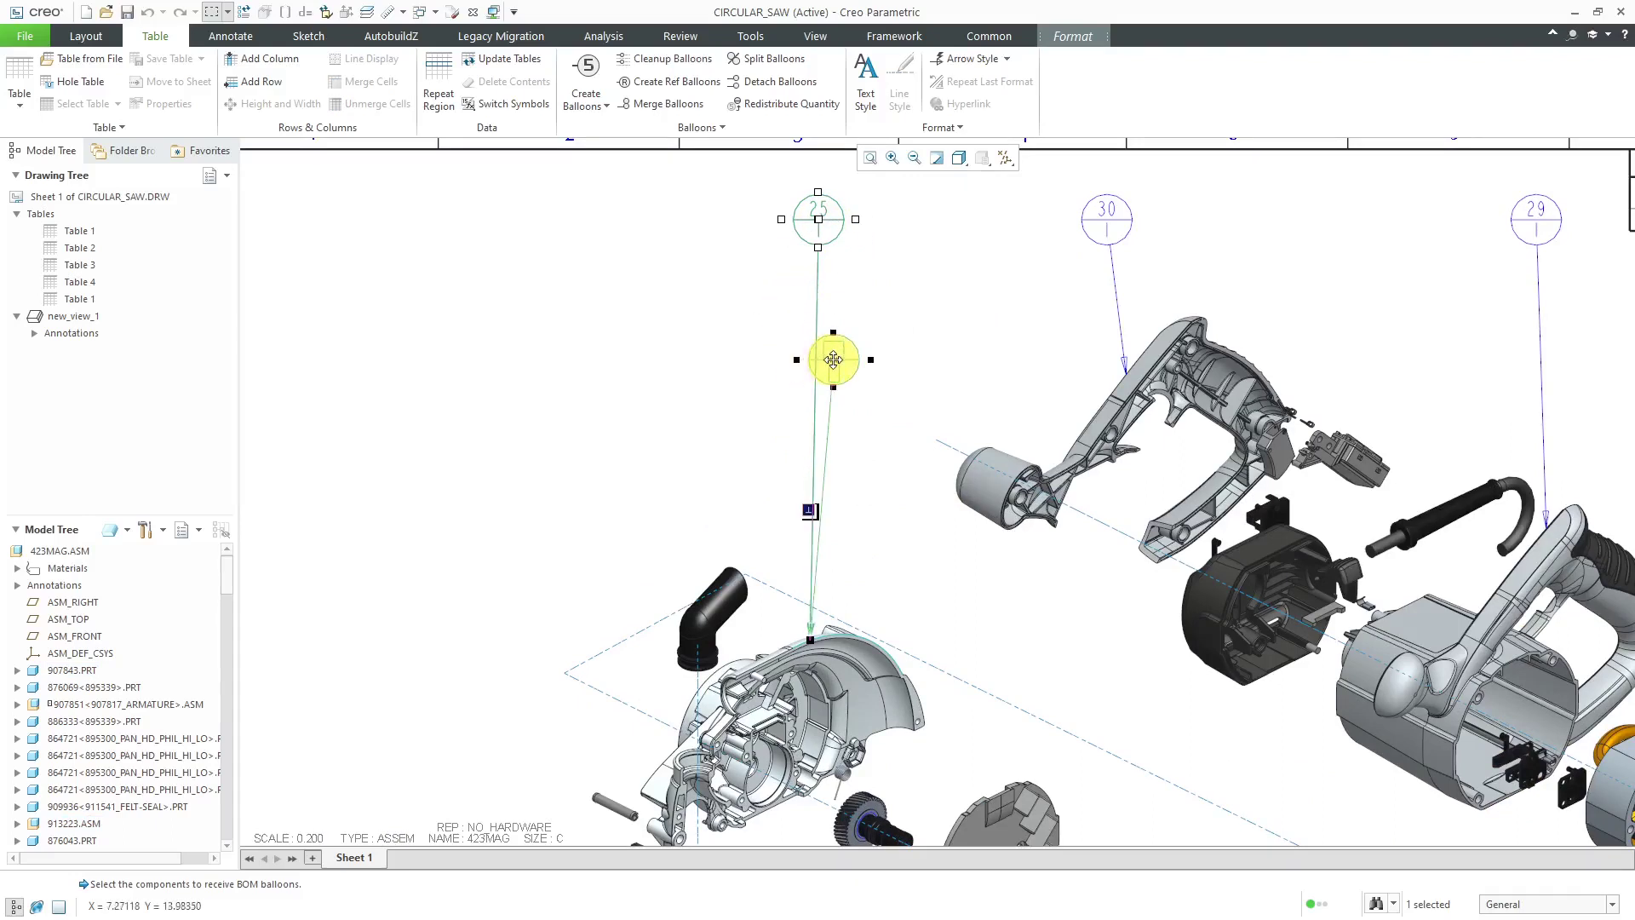
drag(833, 359, 866, 475)
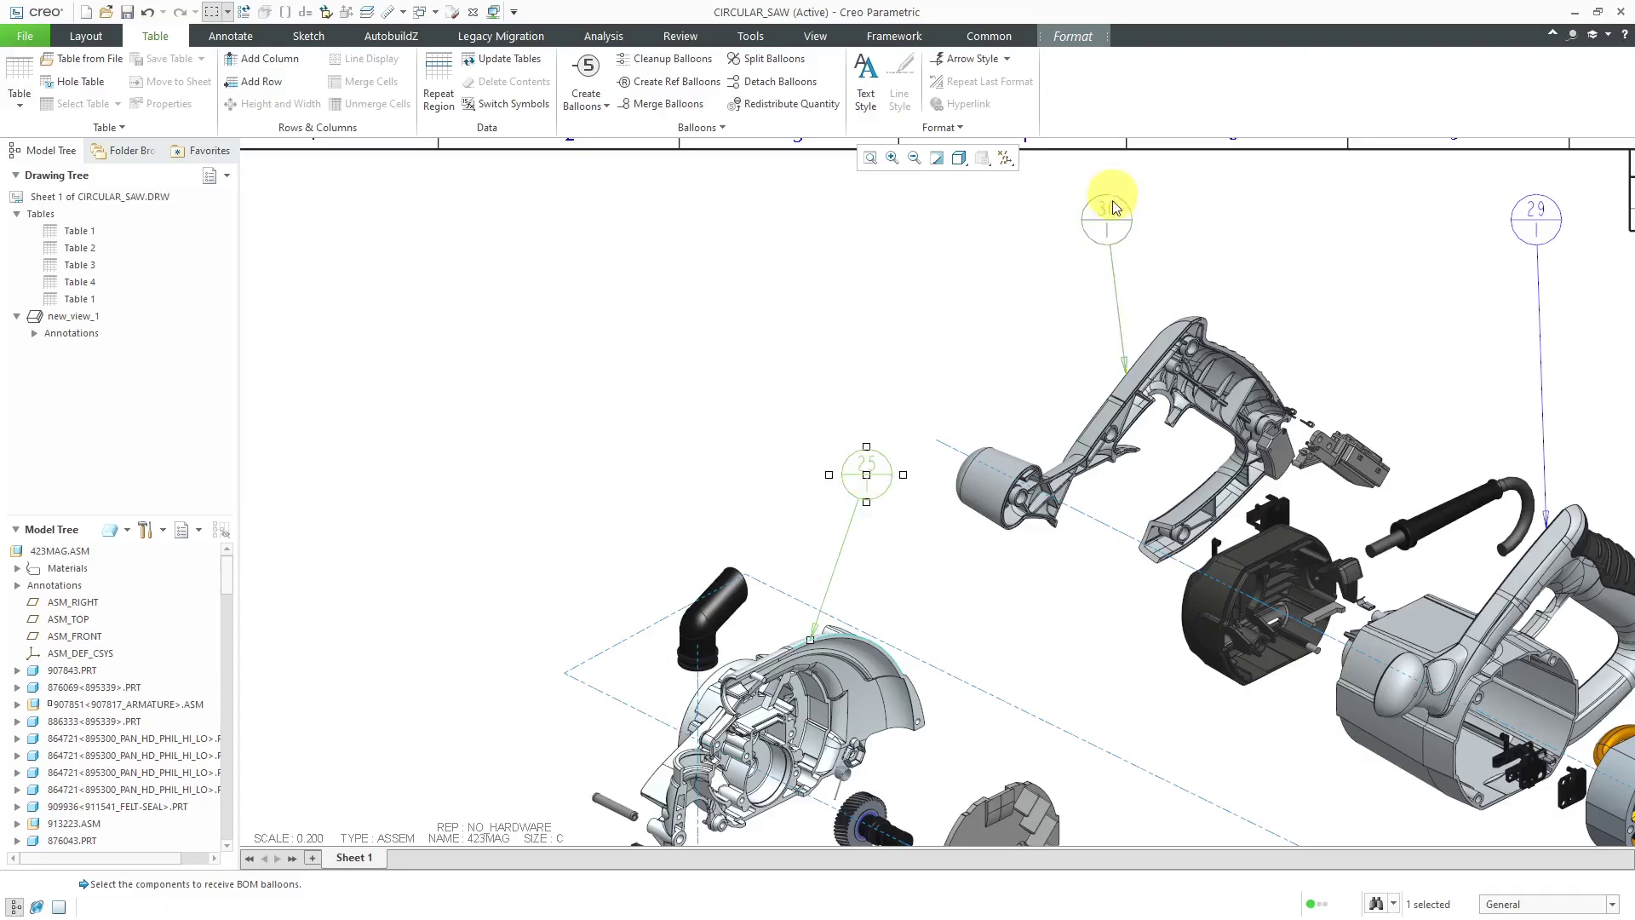
- Move balloon 30 down and left toward its part
mouse_move(1109, 224)
mouse_down()
mouse_move(1047, 248)
mouse_move(1033, 296)
mouse_up()
scroll(816, 267, down, 1)
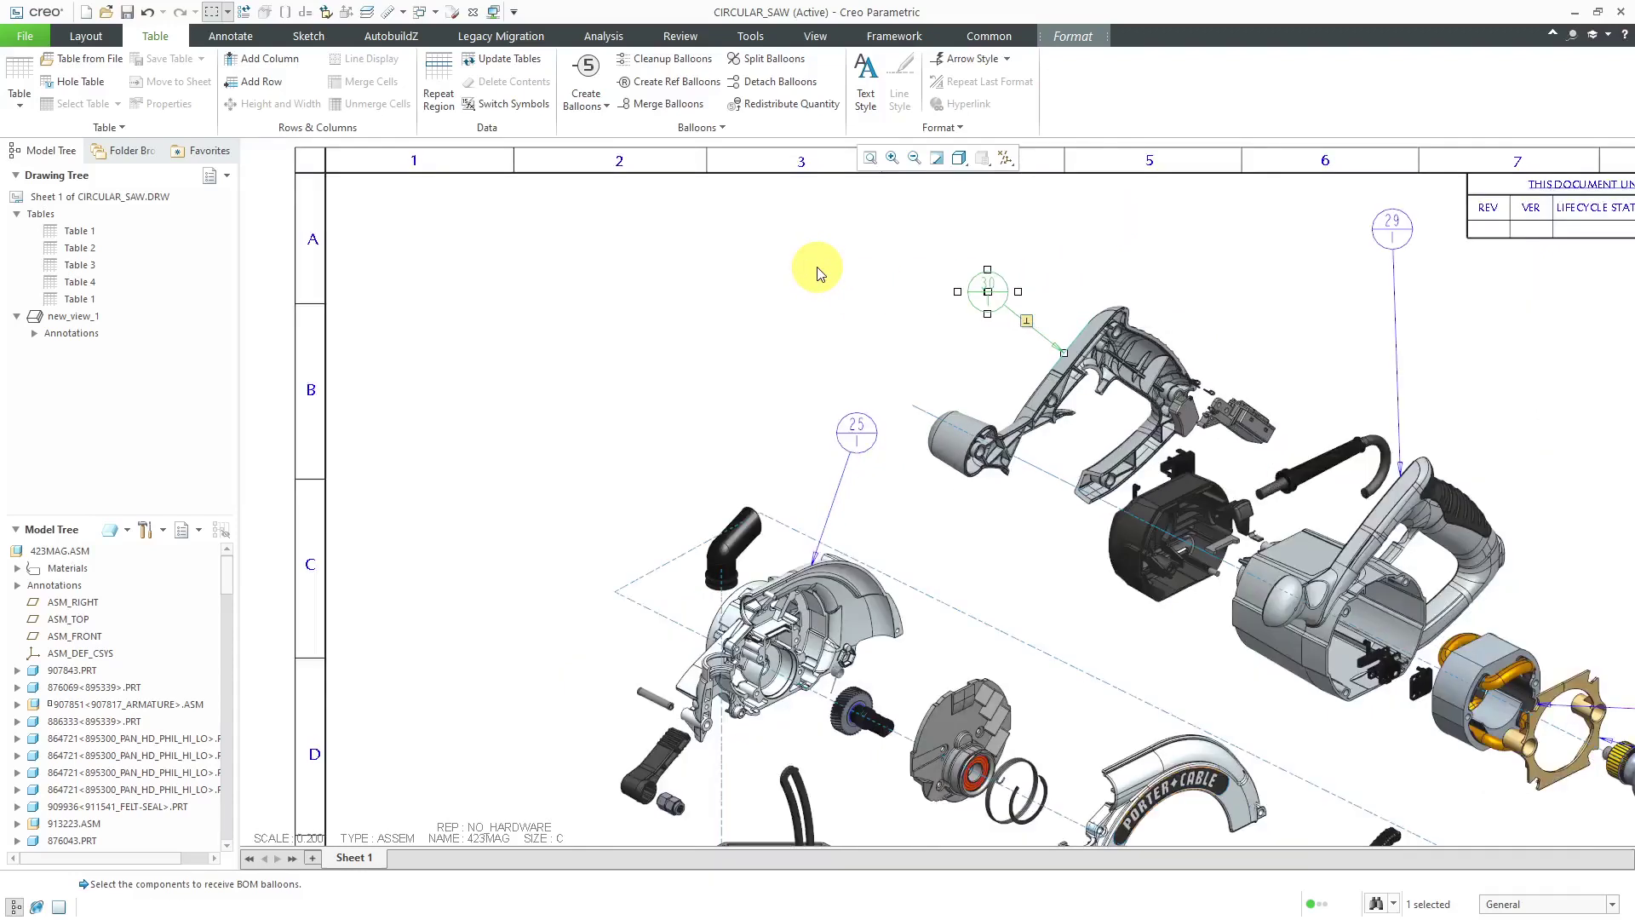
scroll(815, 268, down, 1)
scroll(806, 250, down, 1)
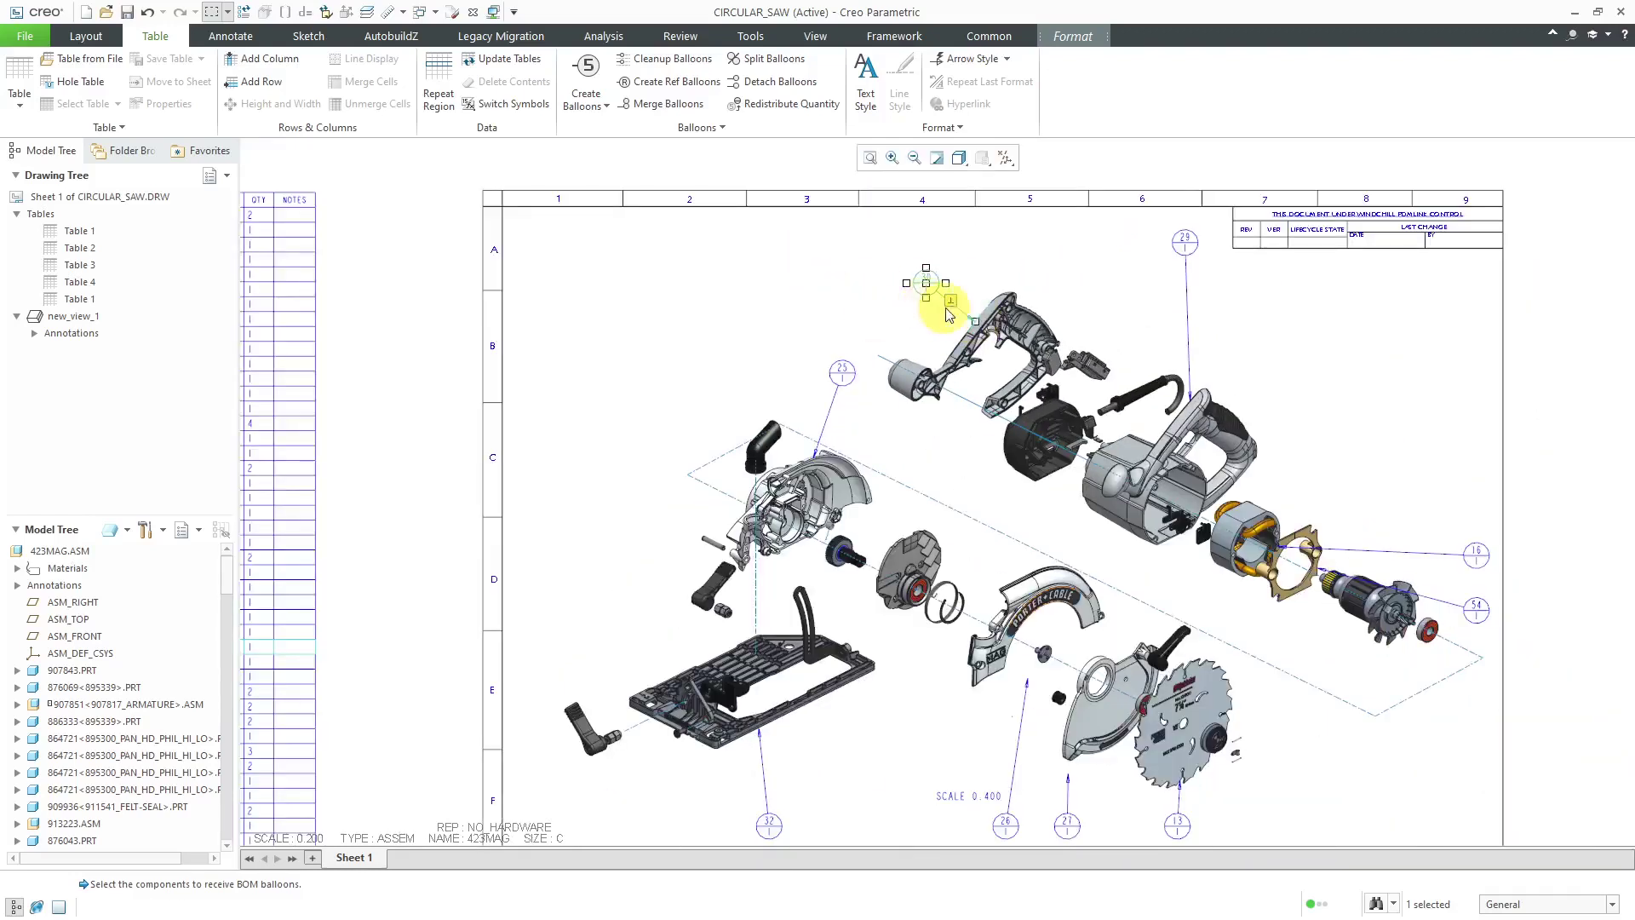
click(947, 315)
scroll(673, 272, down, 1)
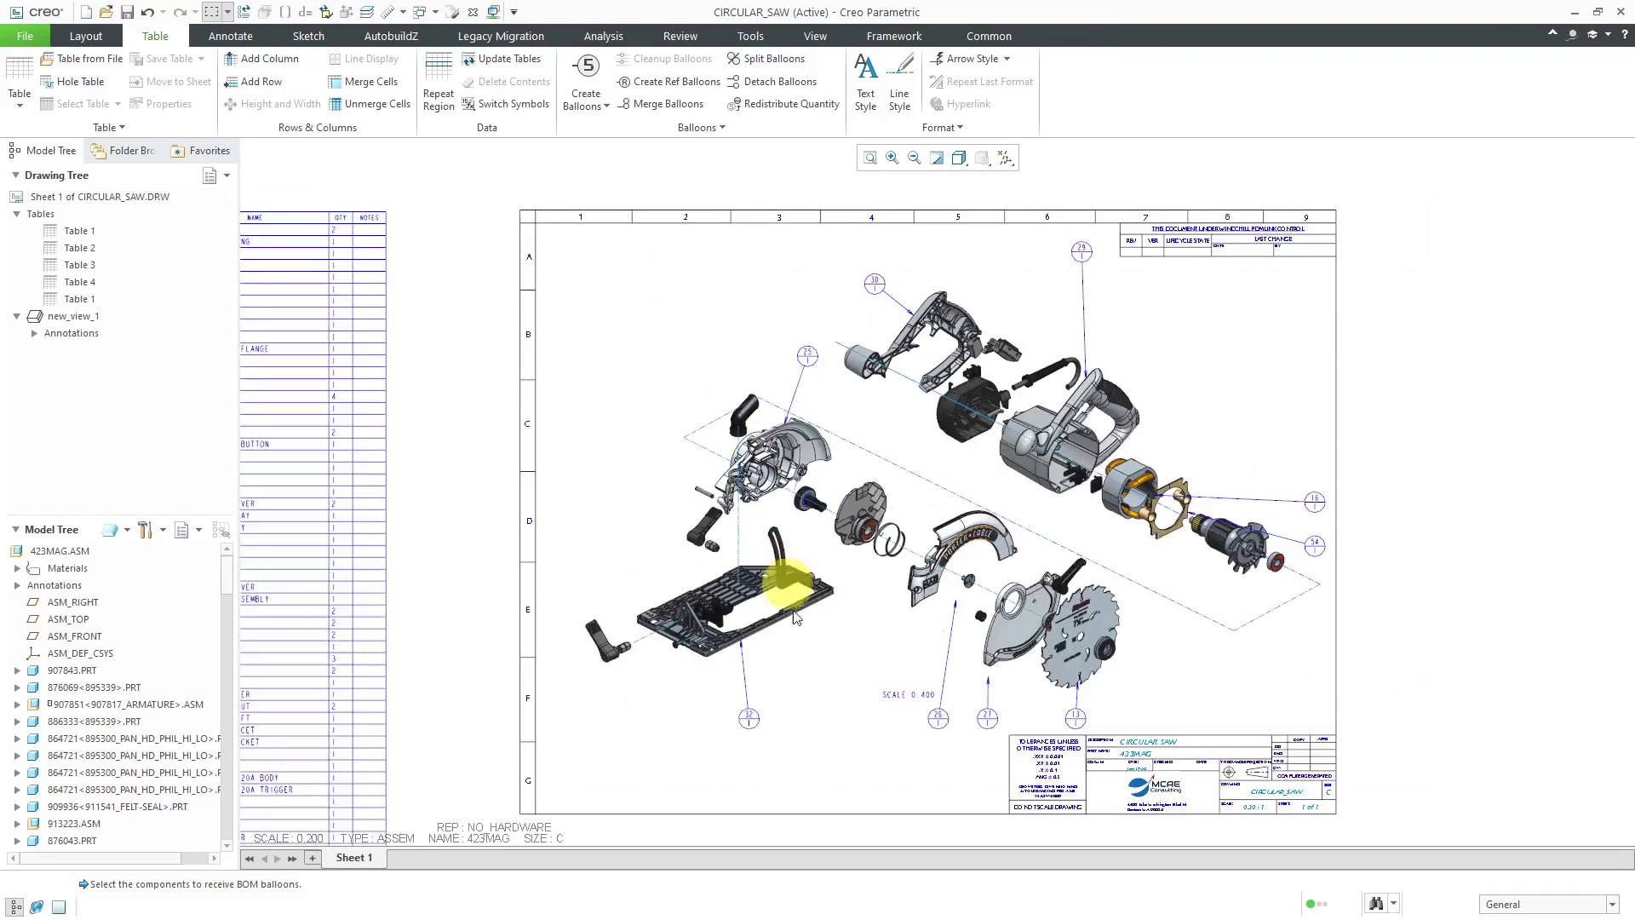
scroll(796, 647, down, 1)
scroll(753, 621, down, 1)
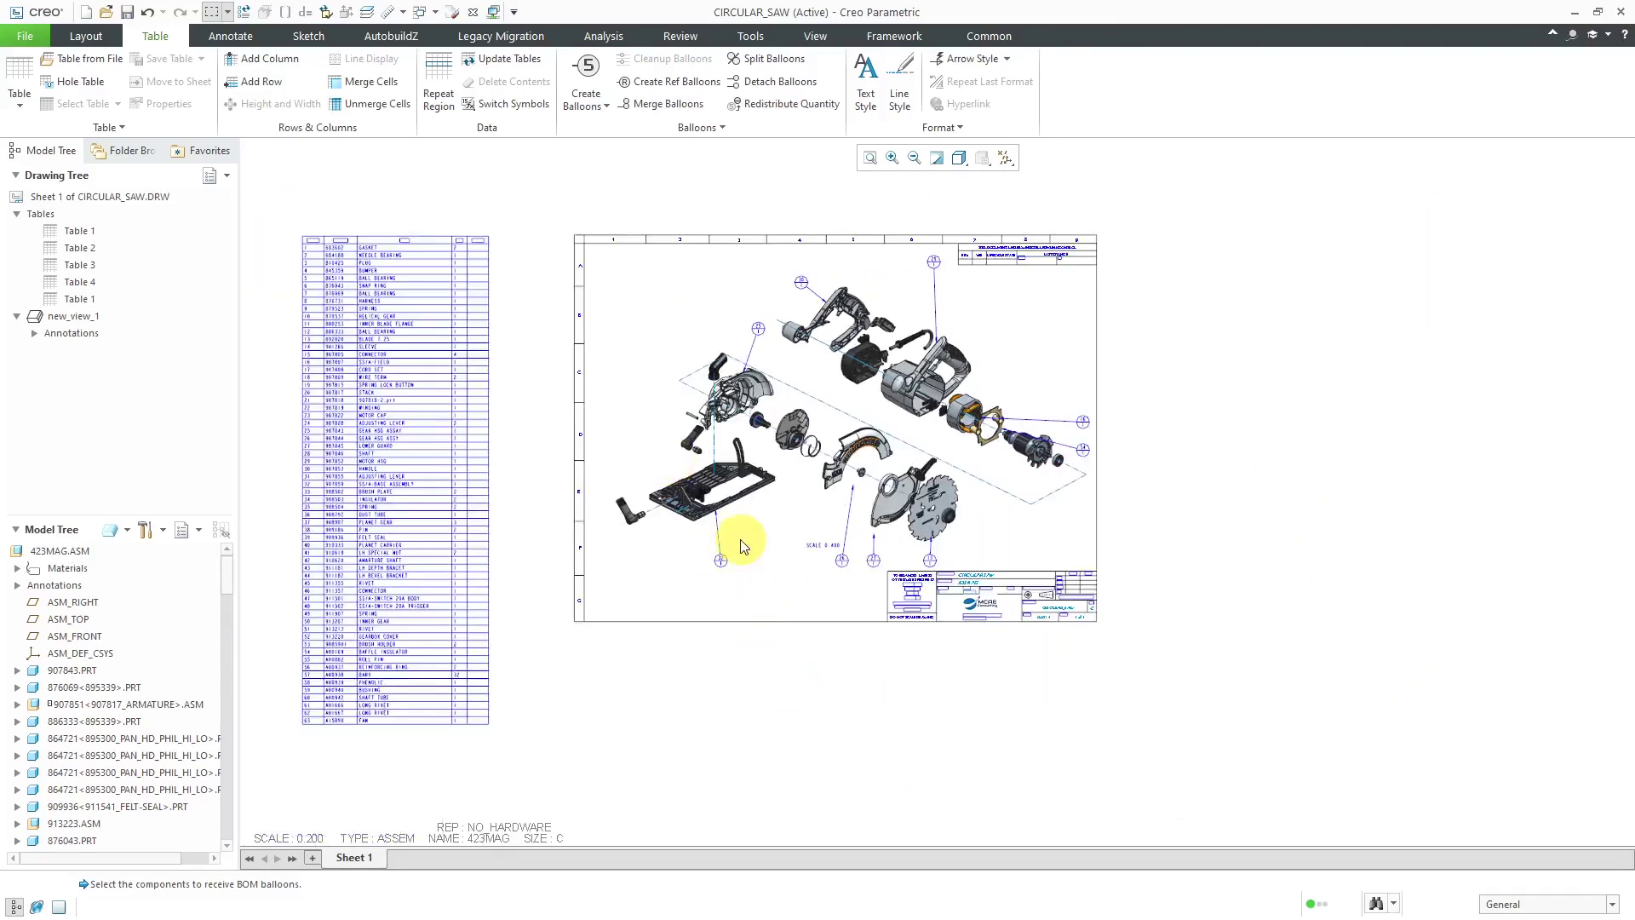
- Add a leader note reading NOTE, its arrow on the base plate edge, placed below the plate
scroll(685, 439, up, 1)
scroll(681, 426, up, 1)
scroll(682, 425, up, 1)
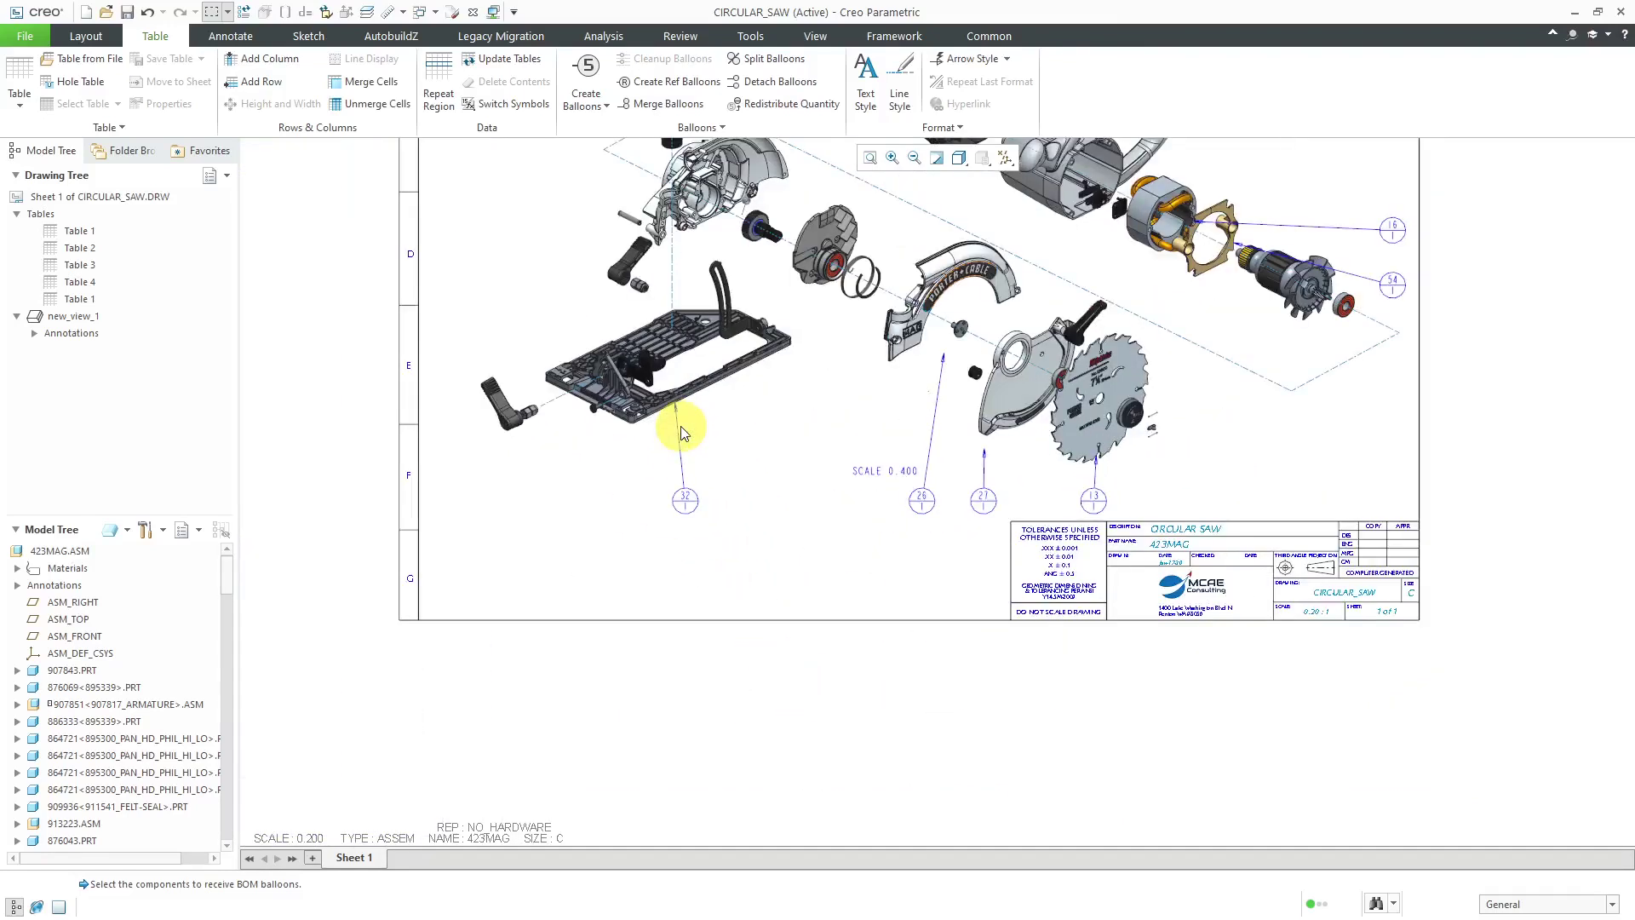
scroll(681, 426, up, 2)
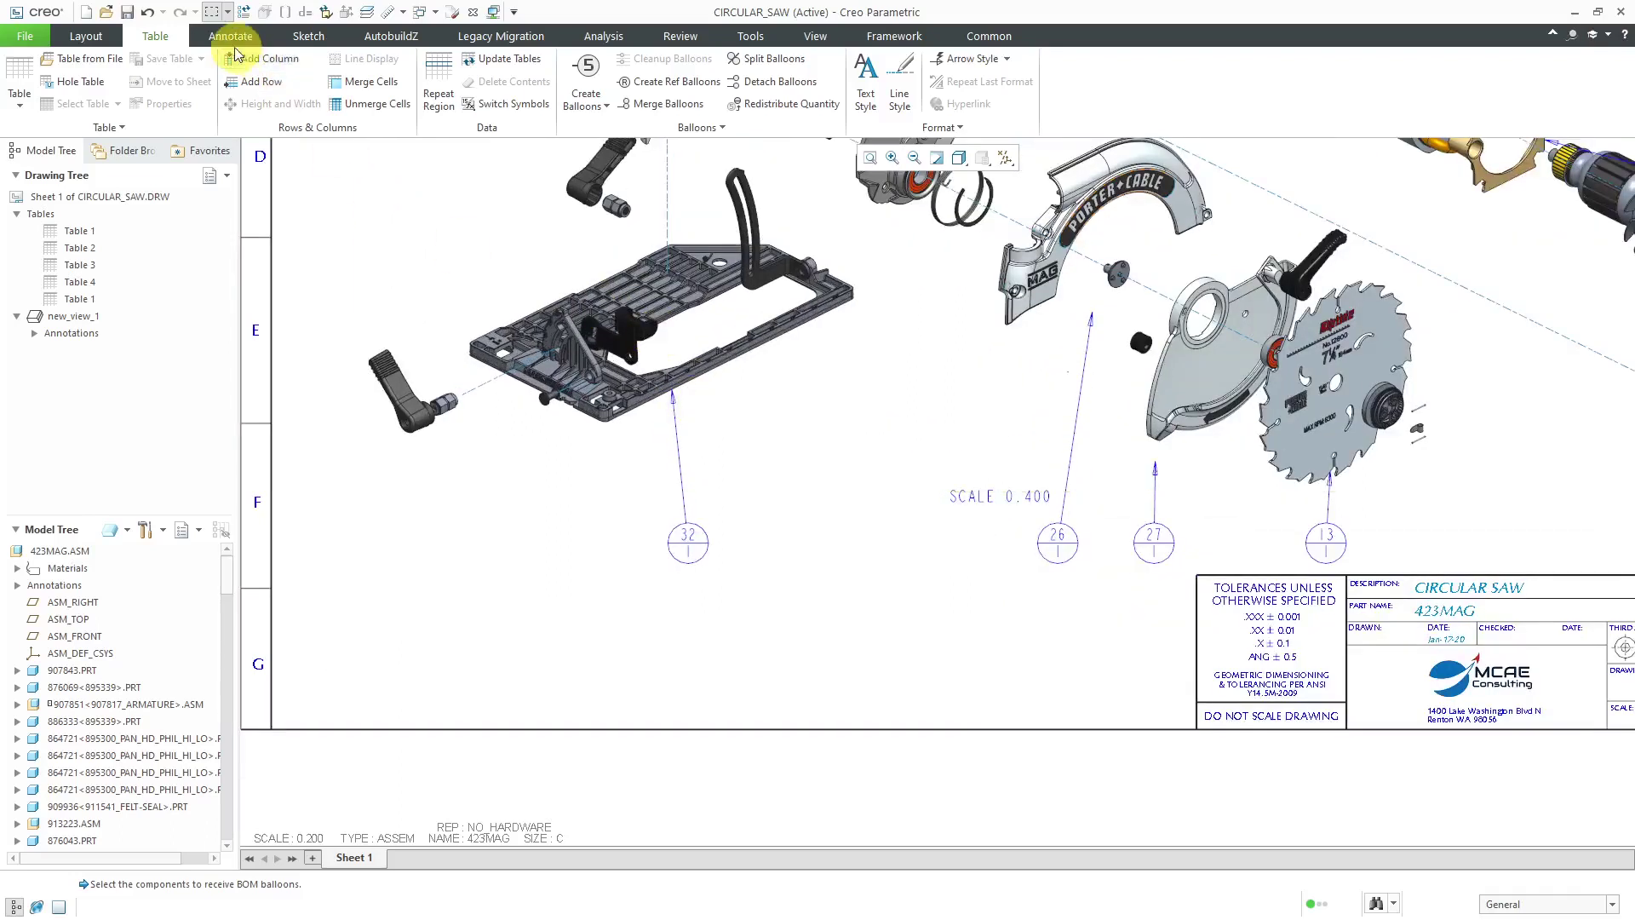
click(232, 38)
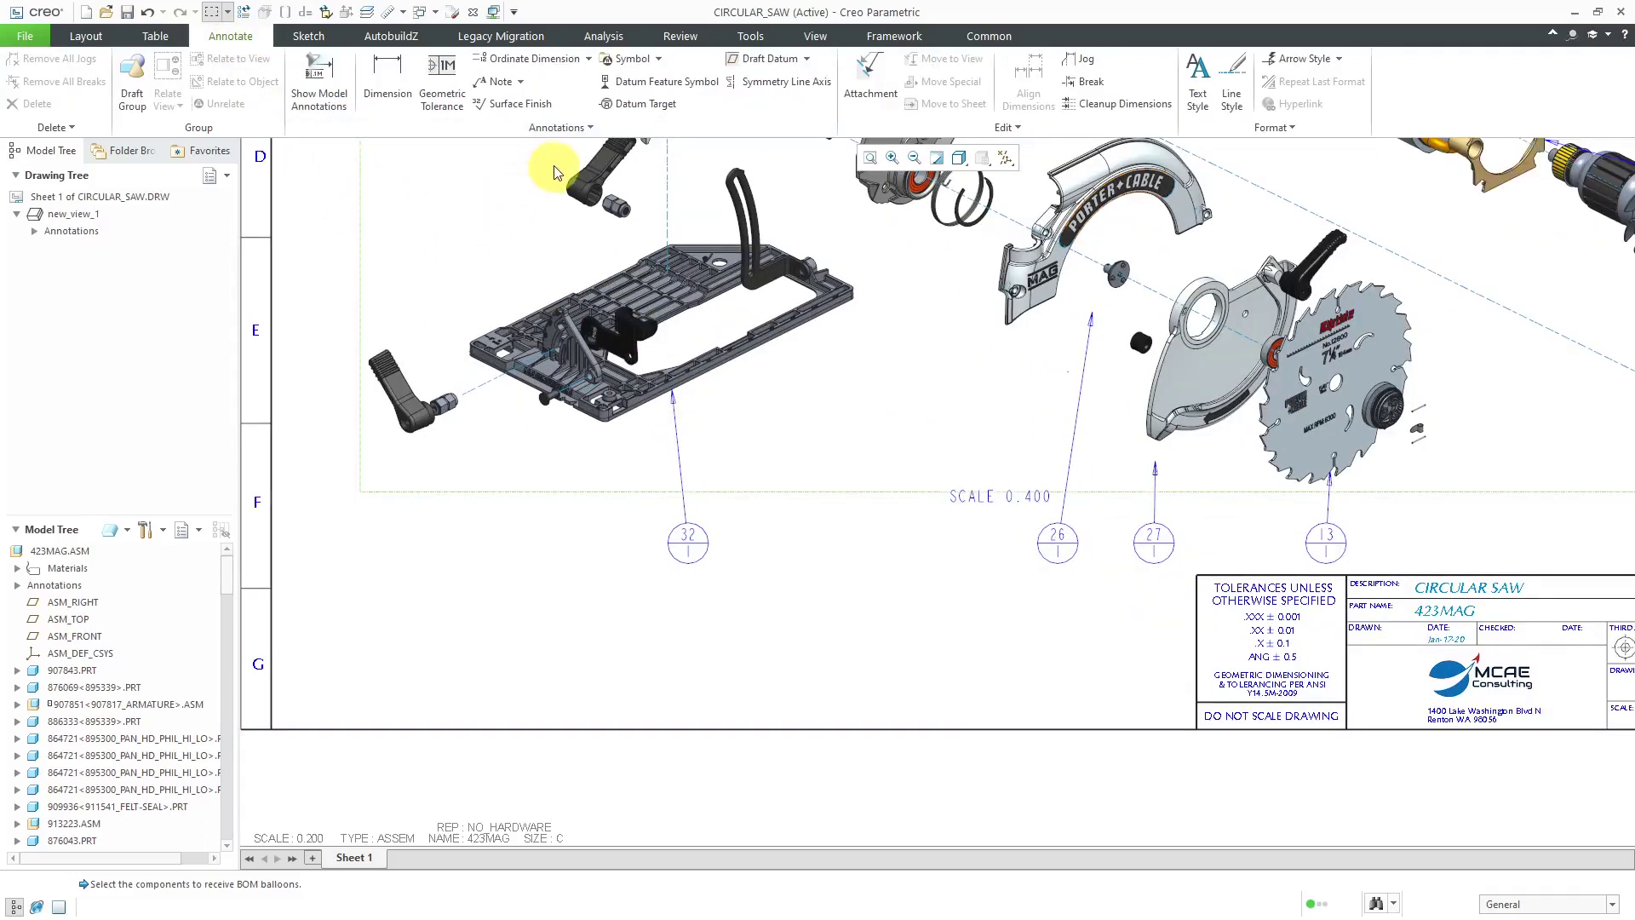
click(502, 81)
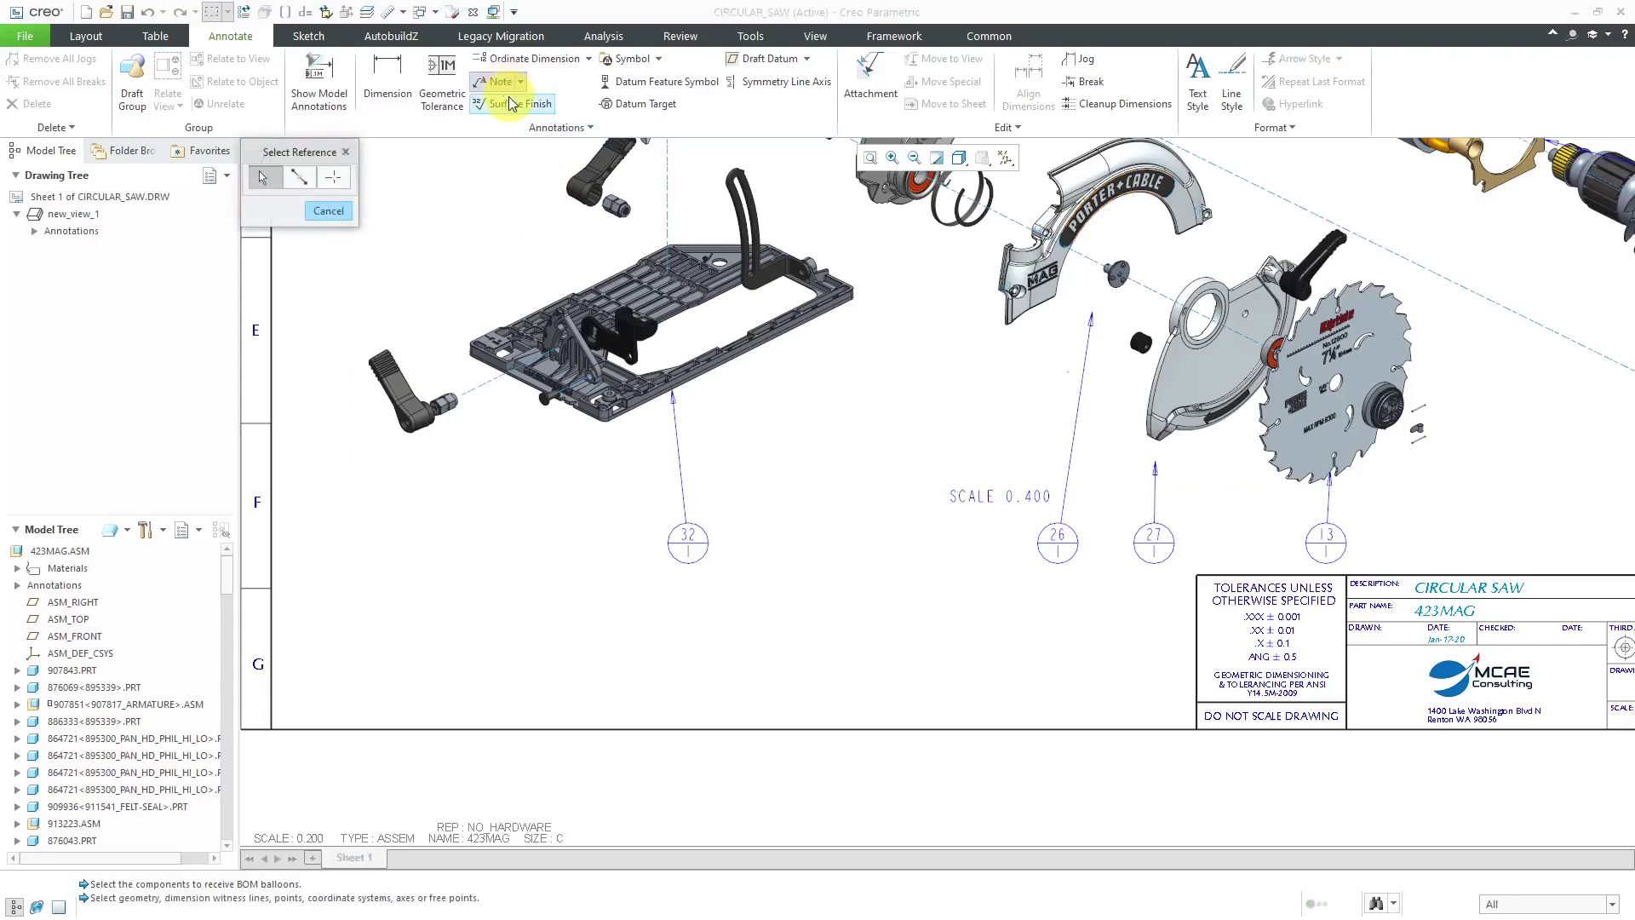
click(328, 211)
click(520, 82)
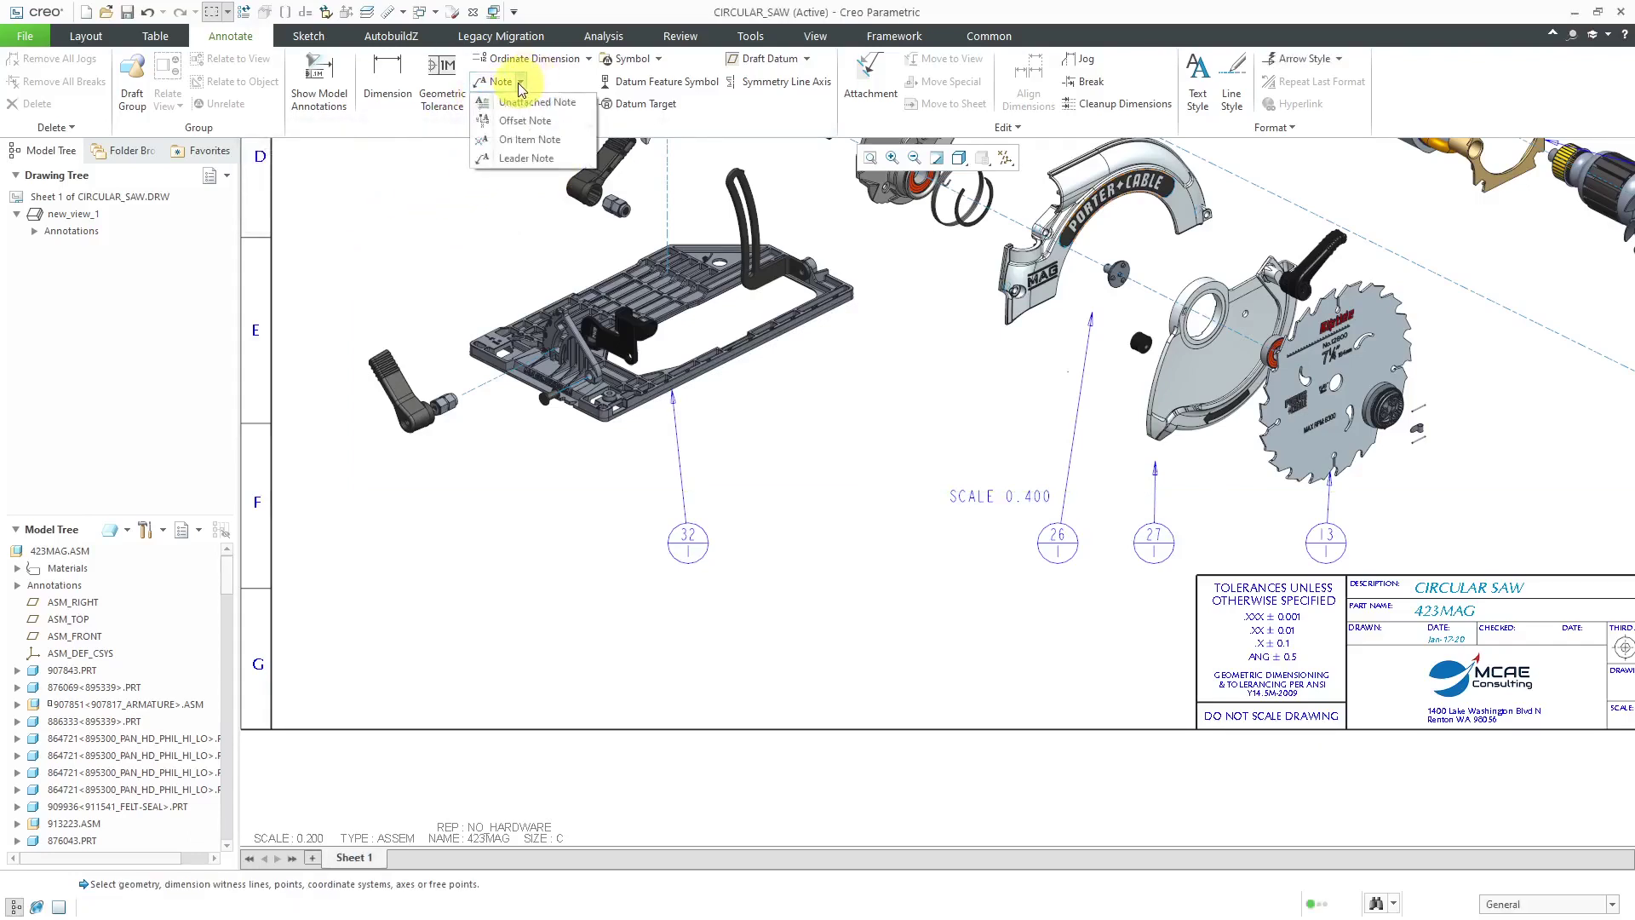
click(530, 158)
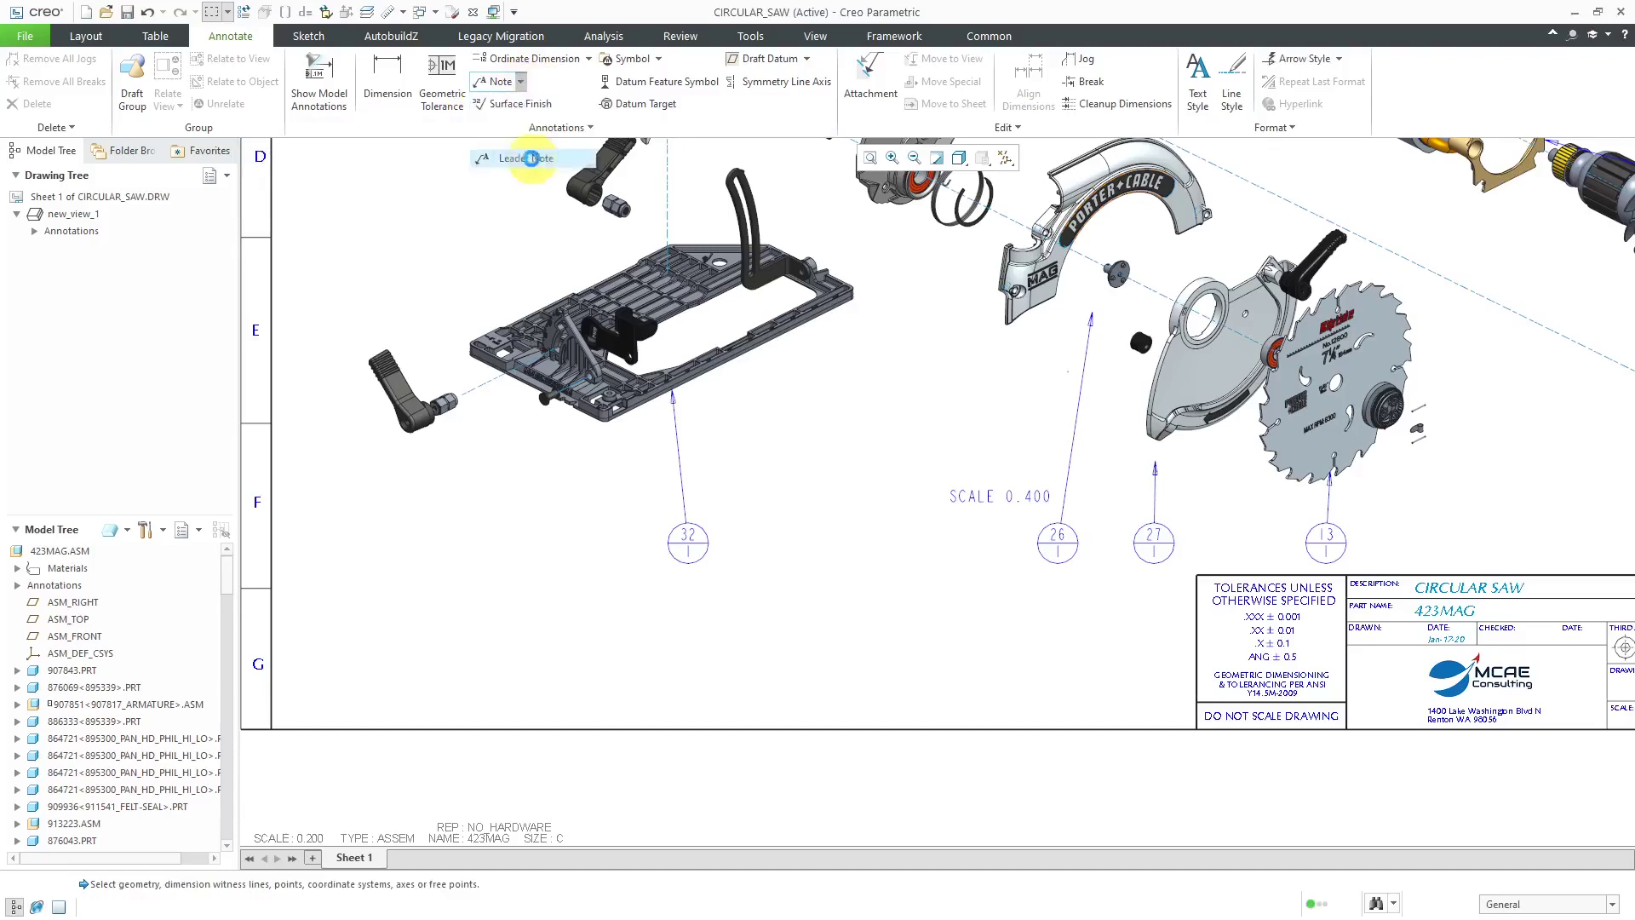
click(746, 354)
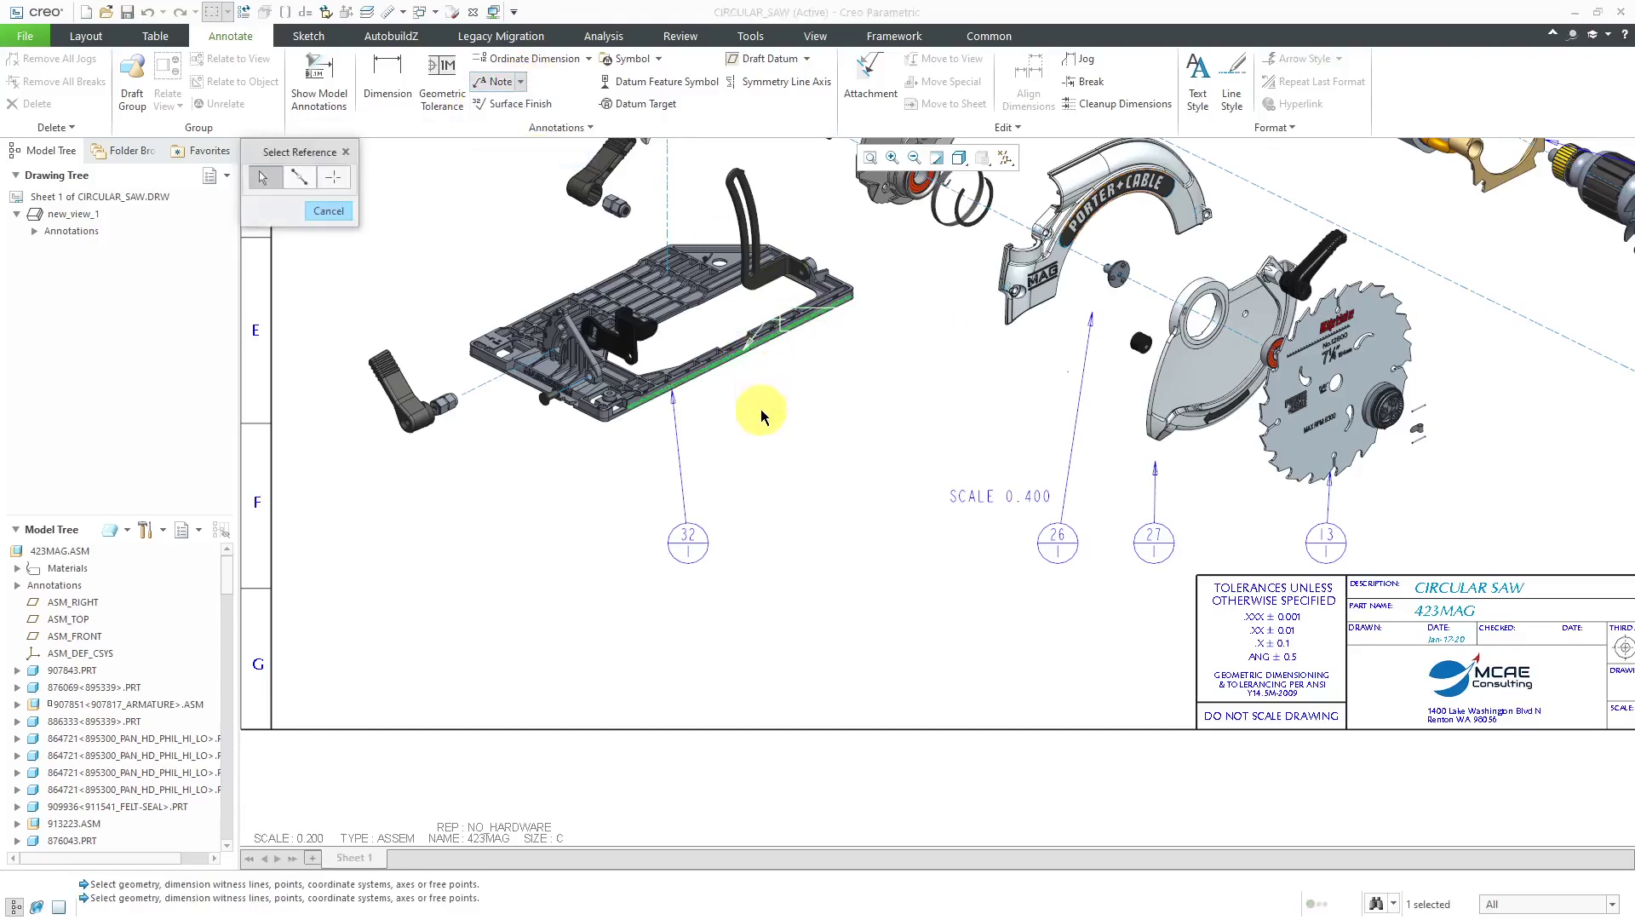
middle_click(800, 420)
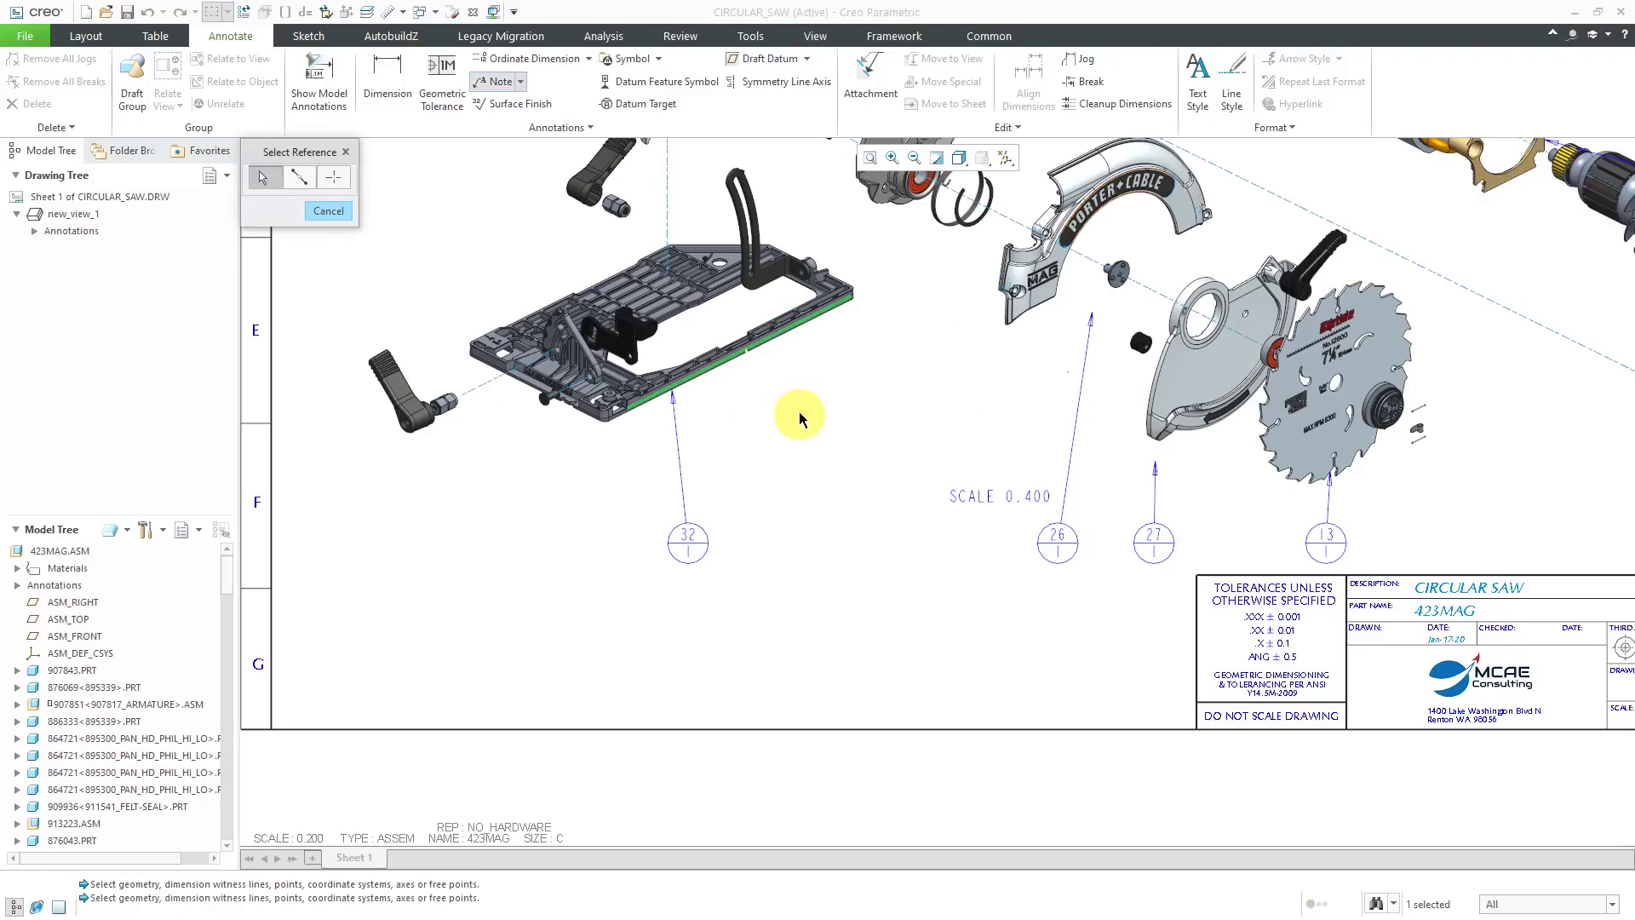
click(809, 406)
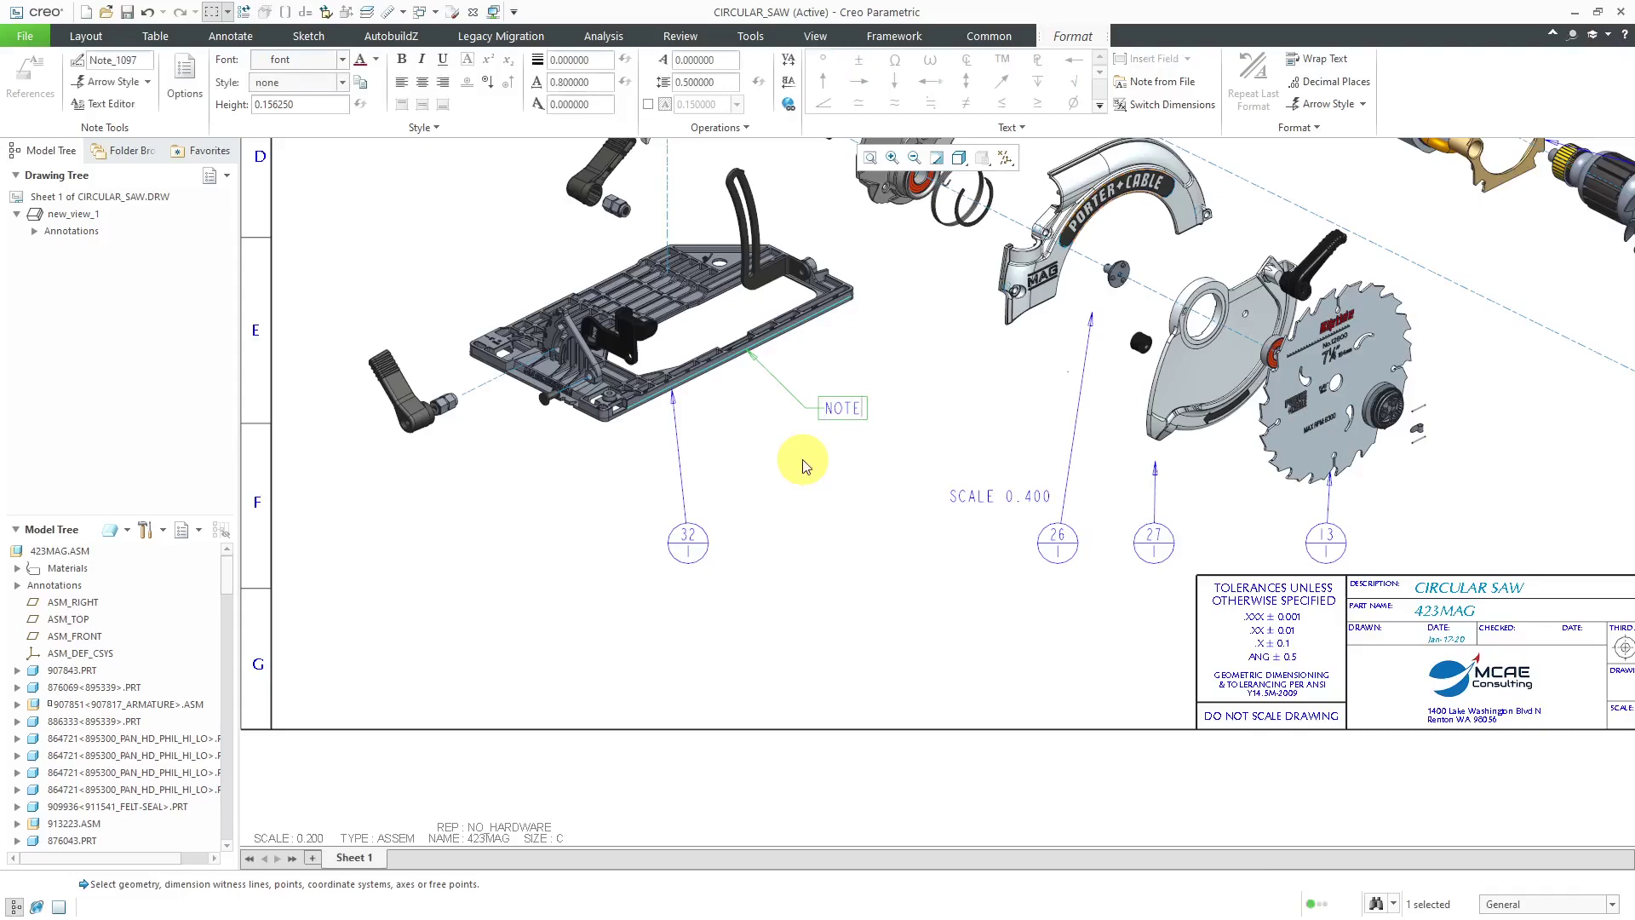
click(840, 328)
- Drag the NOTE annotation up and to the right, leaving its leader on the base plate
scroll(793, 349, up, 2)
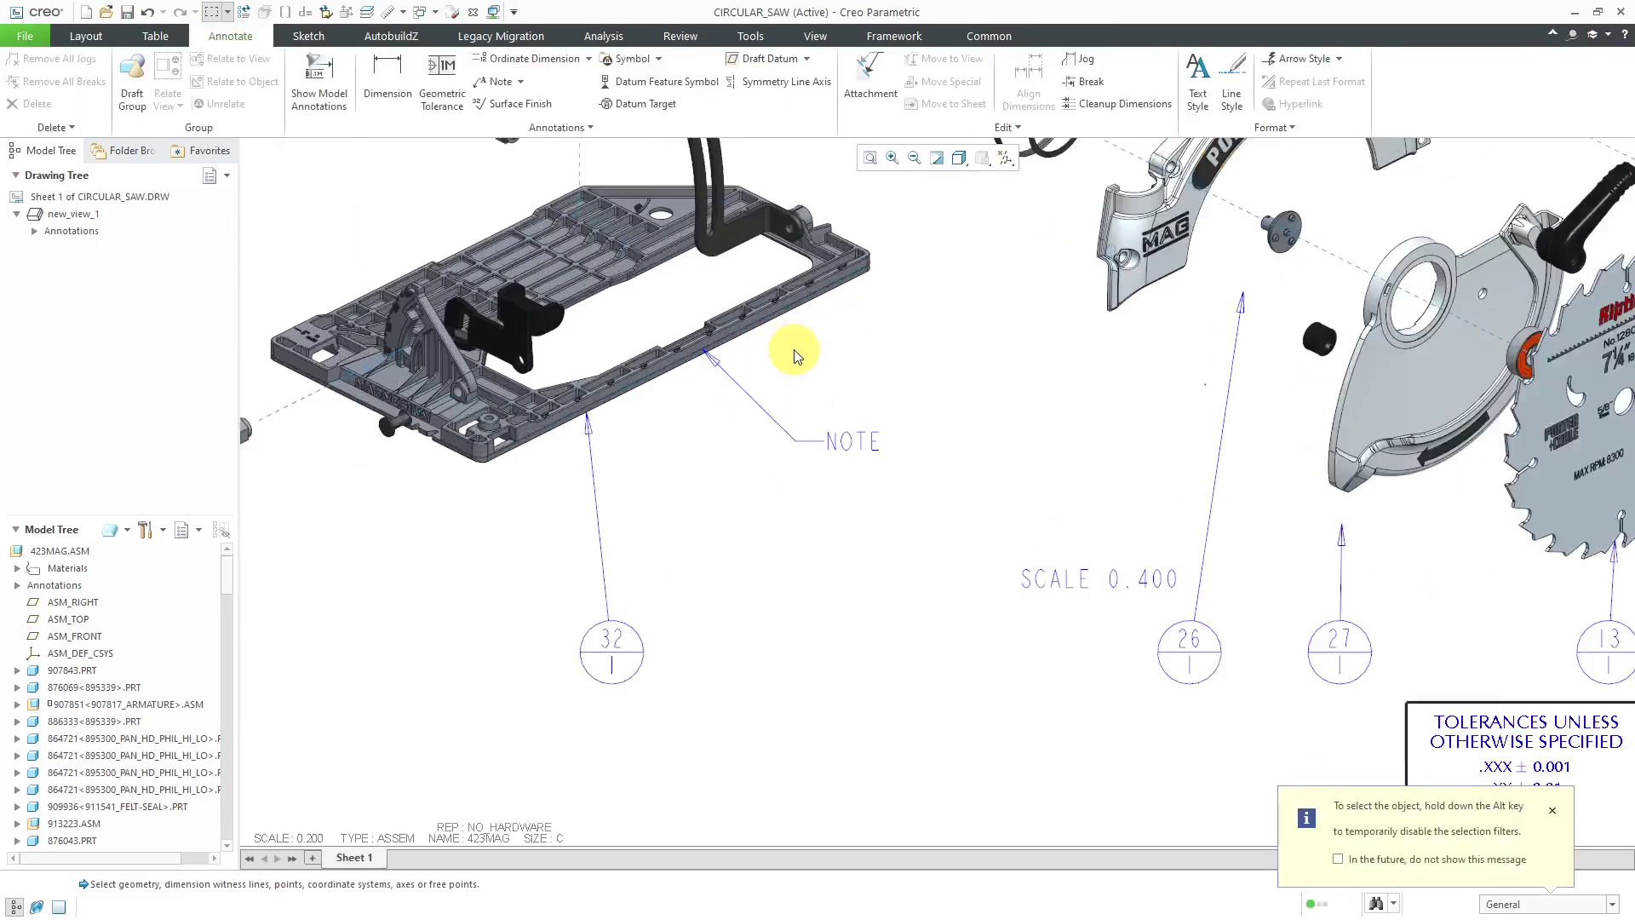
scroll(794, 349, up, 3)
click(896, 521)
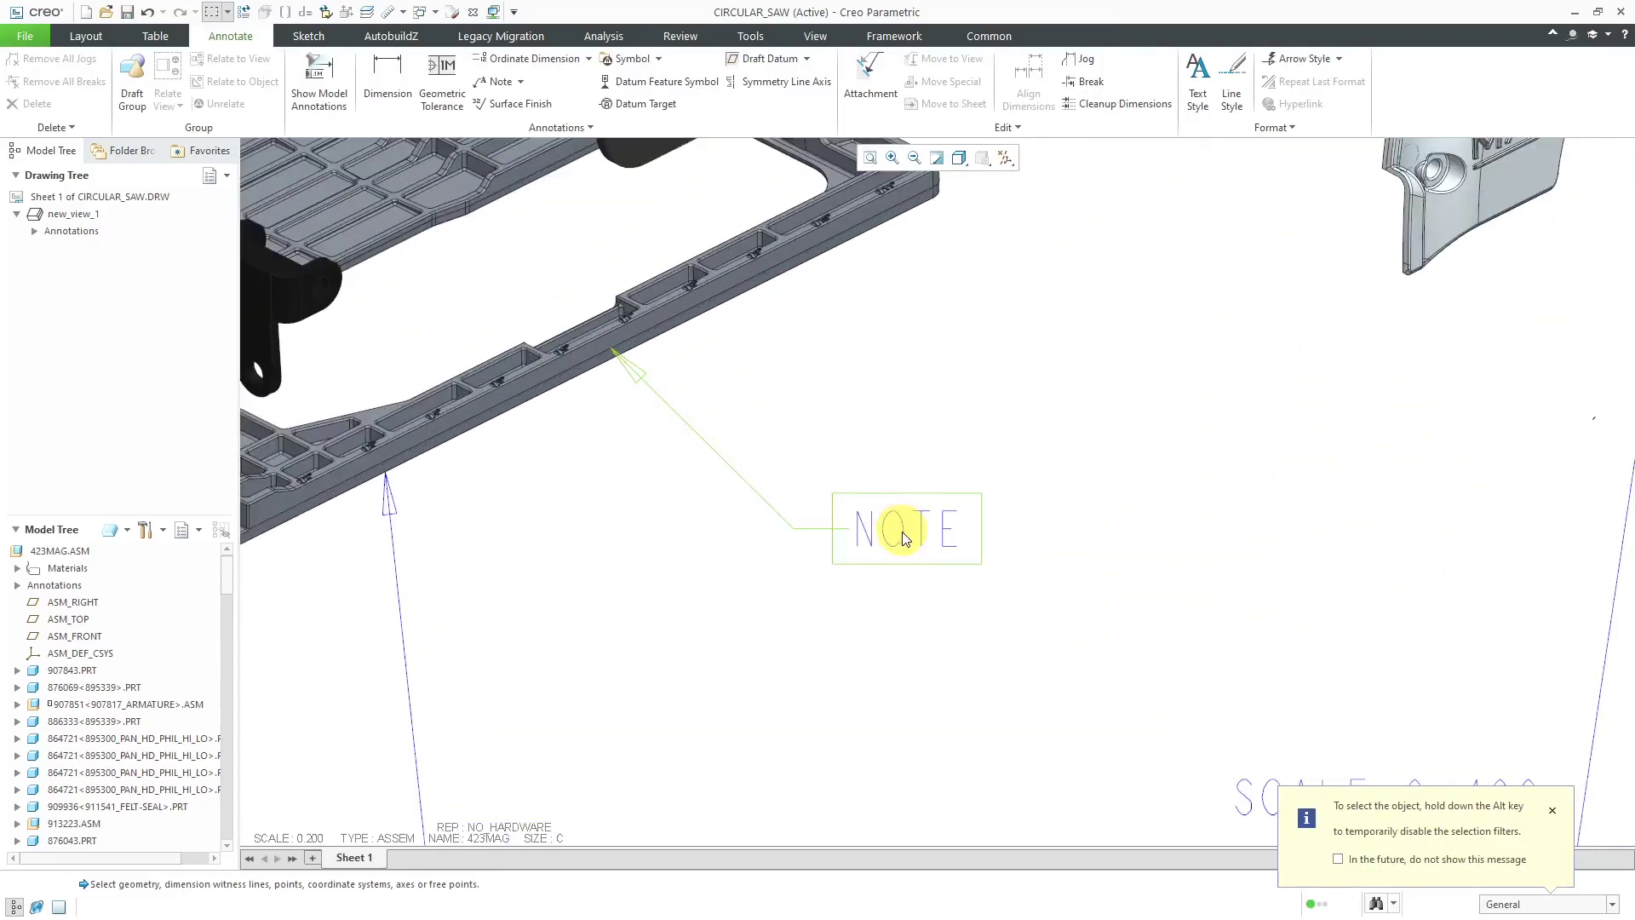
click(917, 519)
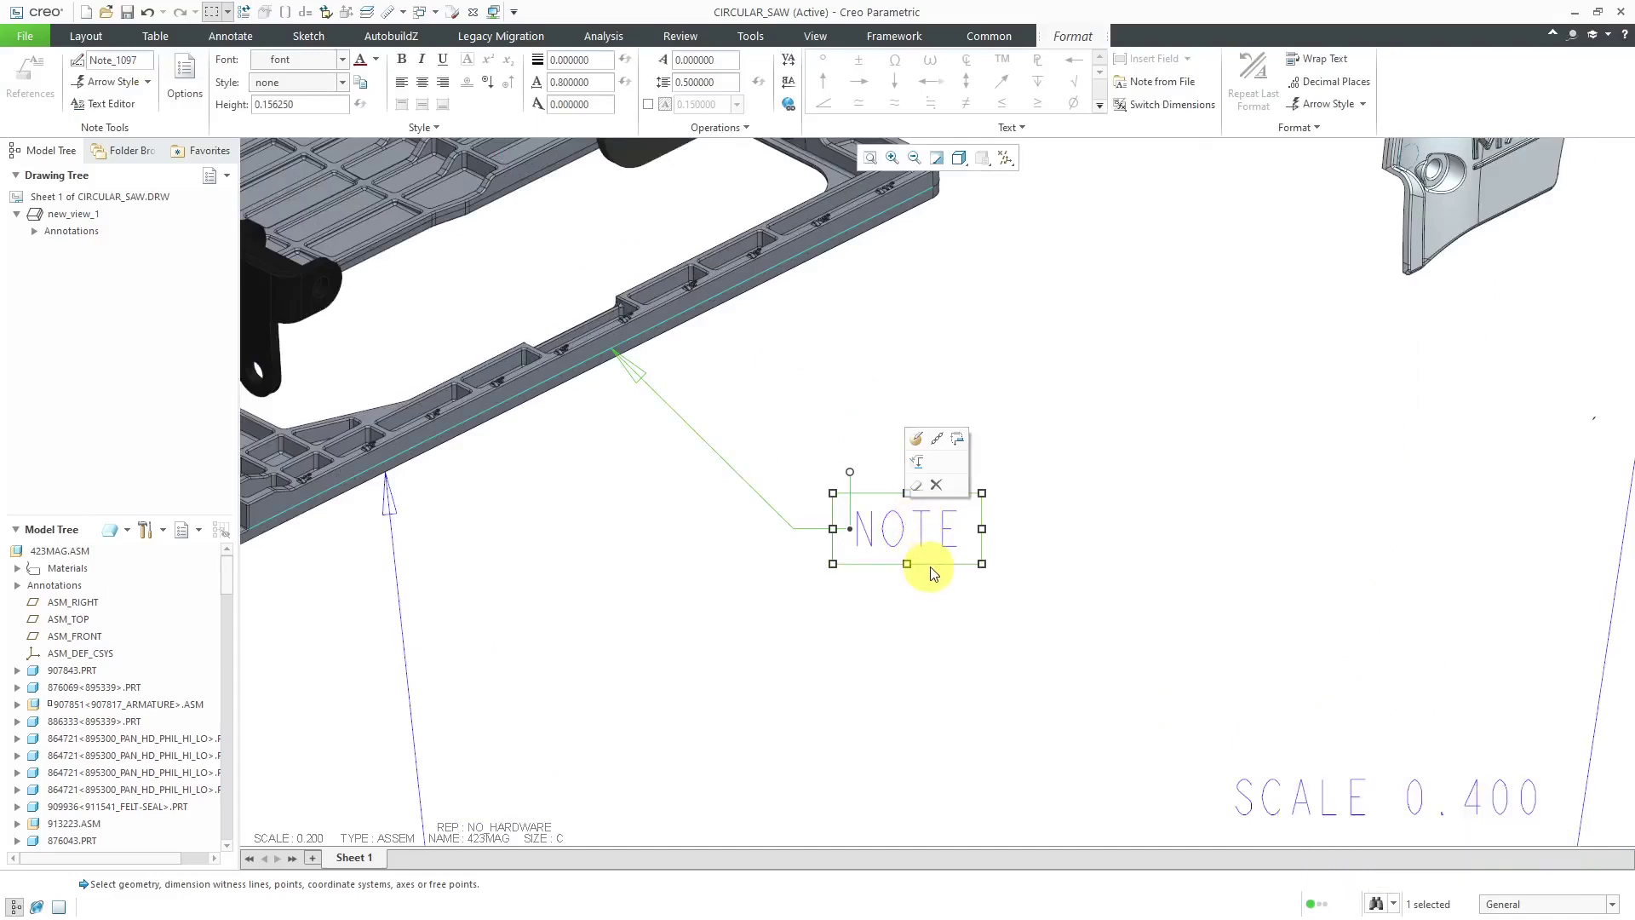
mouse_move(936, 559)
mouse_down()
mouse_move(915, 601)
mouse_move(700, 638)
mouse_move(838, 600)
mouse_move(916, 383)
mouse_move(894, 460)
mouse_move(985, 460)
mouse_move(1029, 409)
mouse_move(969, 506)
mouse_up()
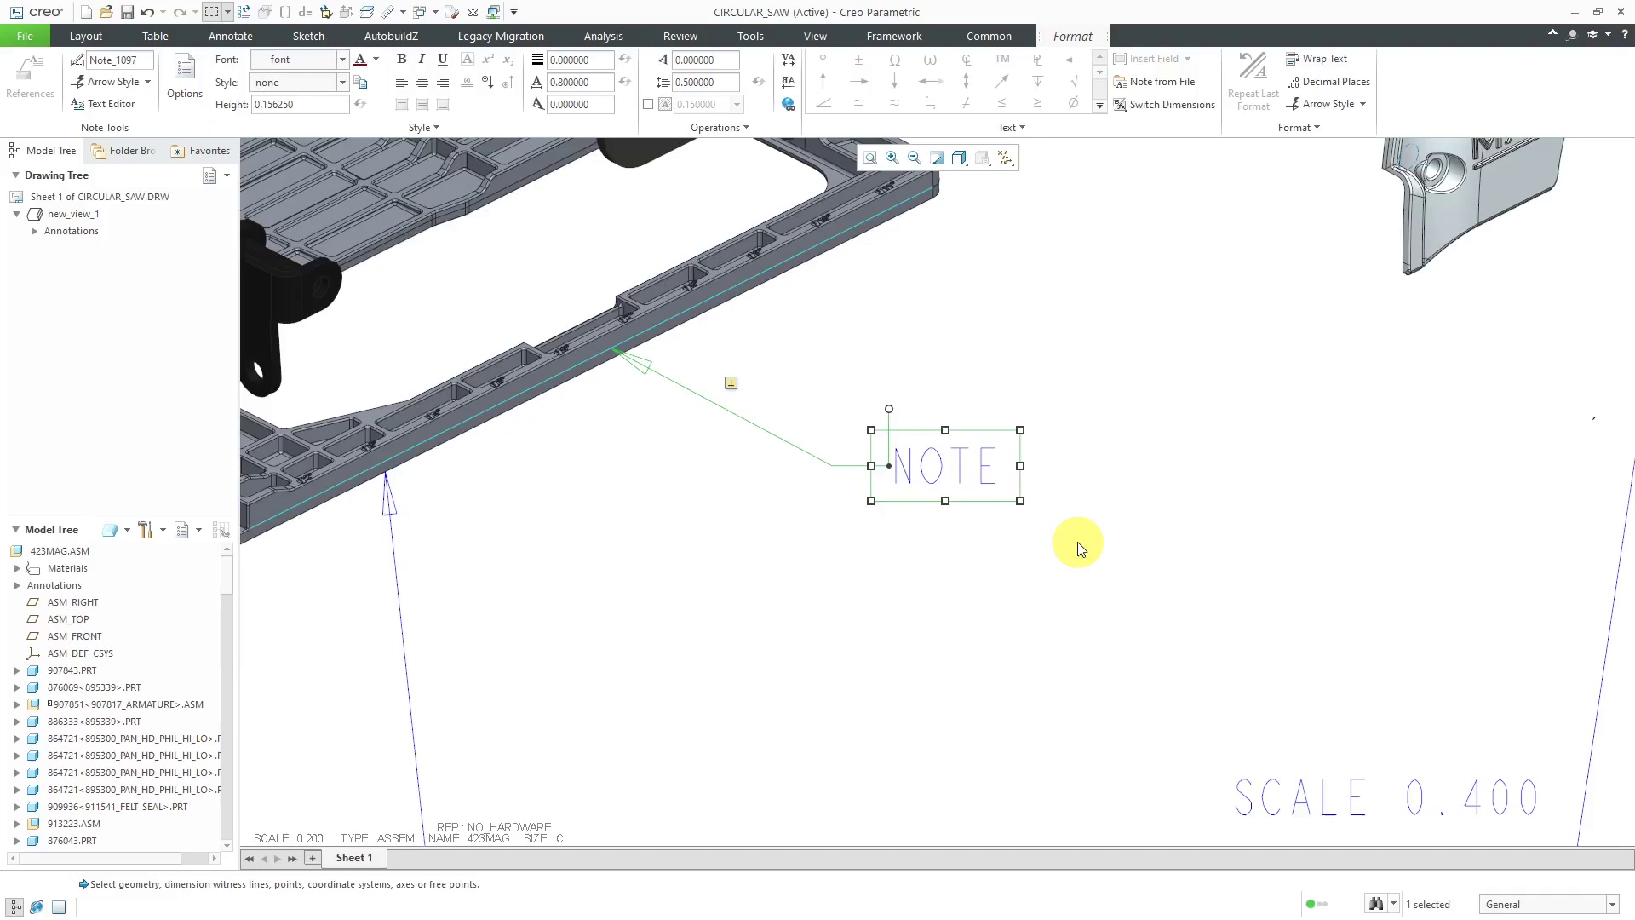
click(1168, 554)
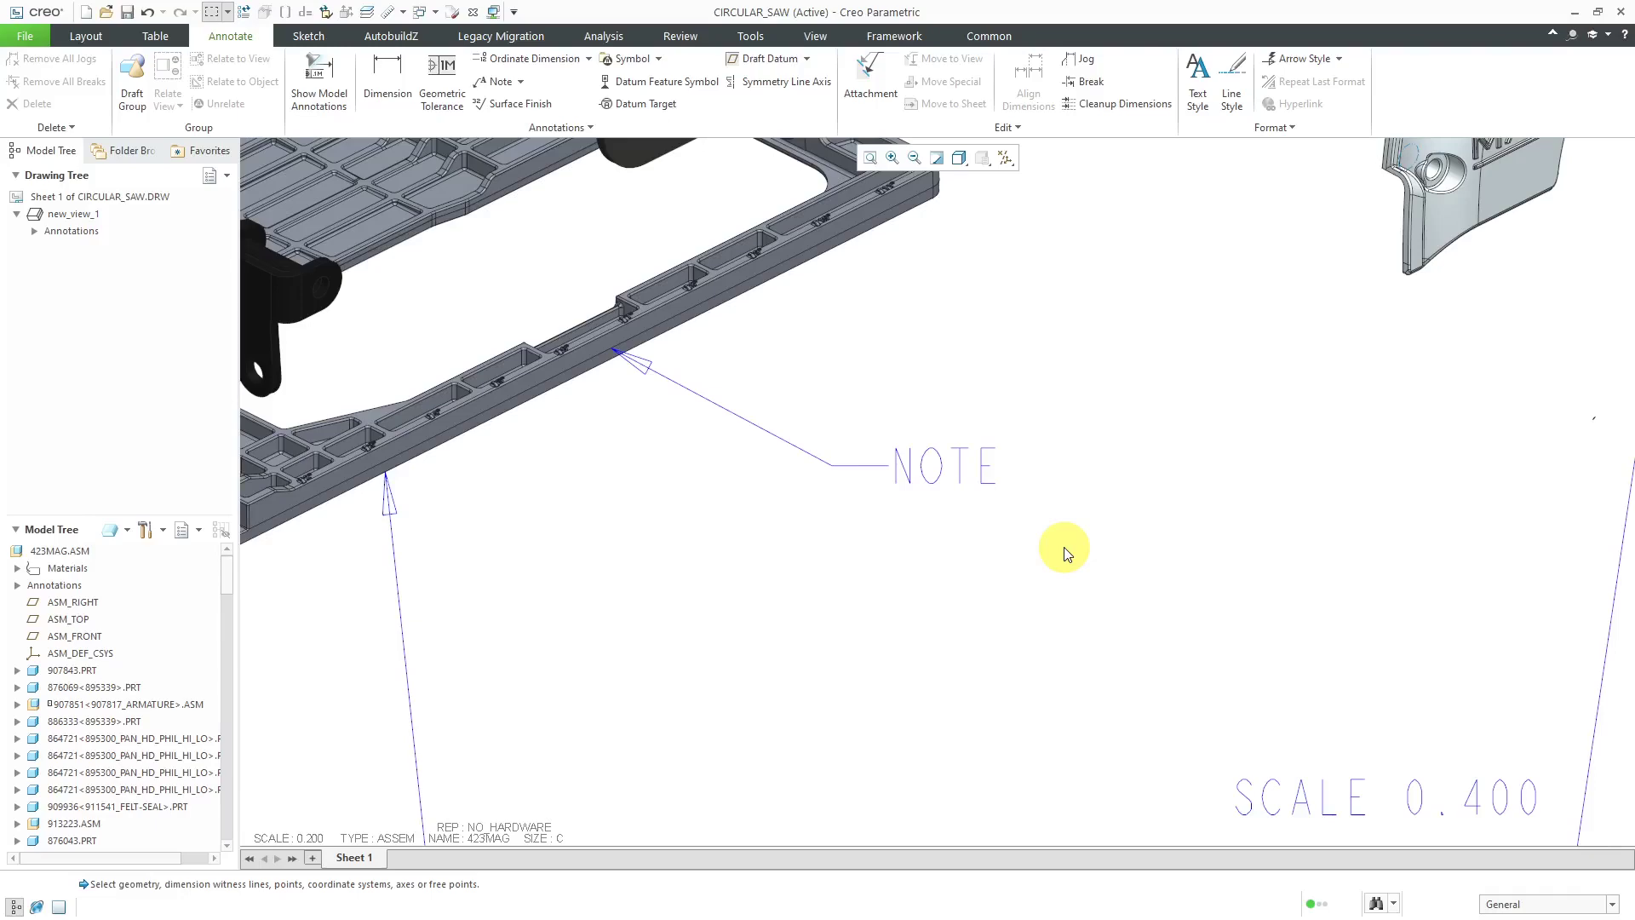
- Switch to Firefox showing the 'Annotation Placement In Detailed Drawings' help topic
key(alt+Tab)
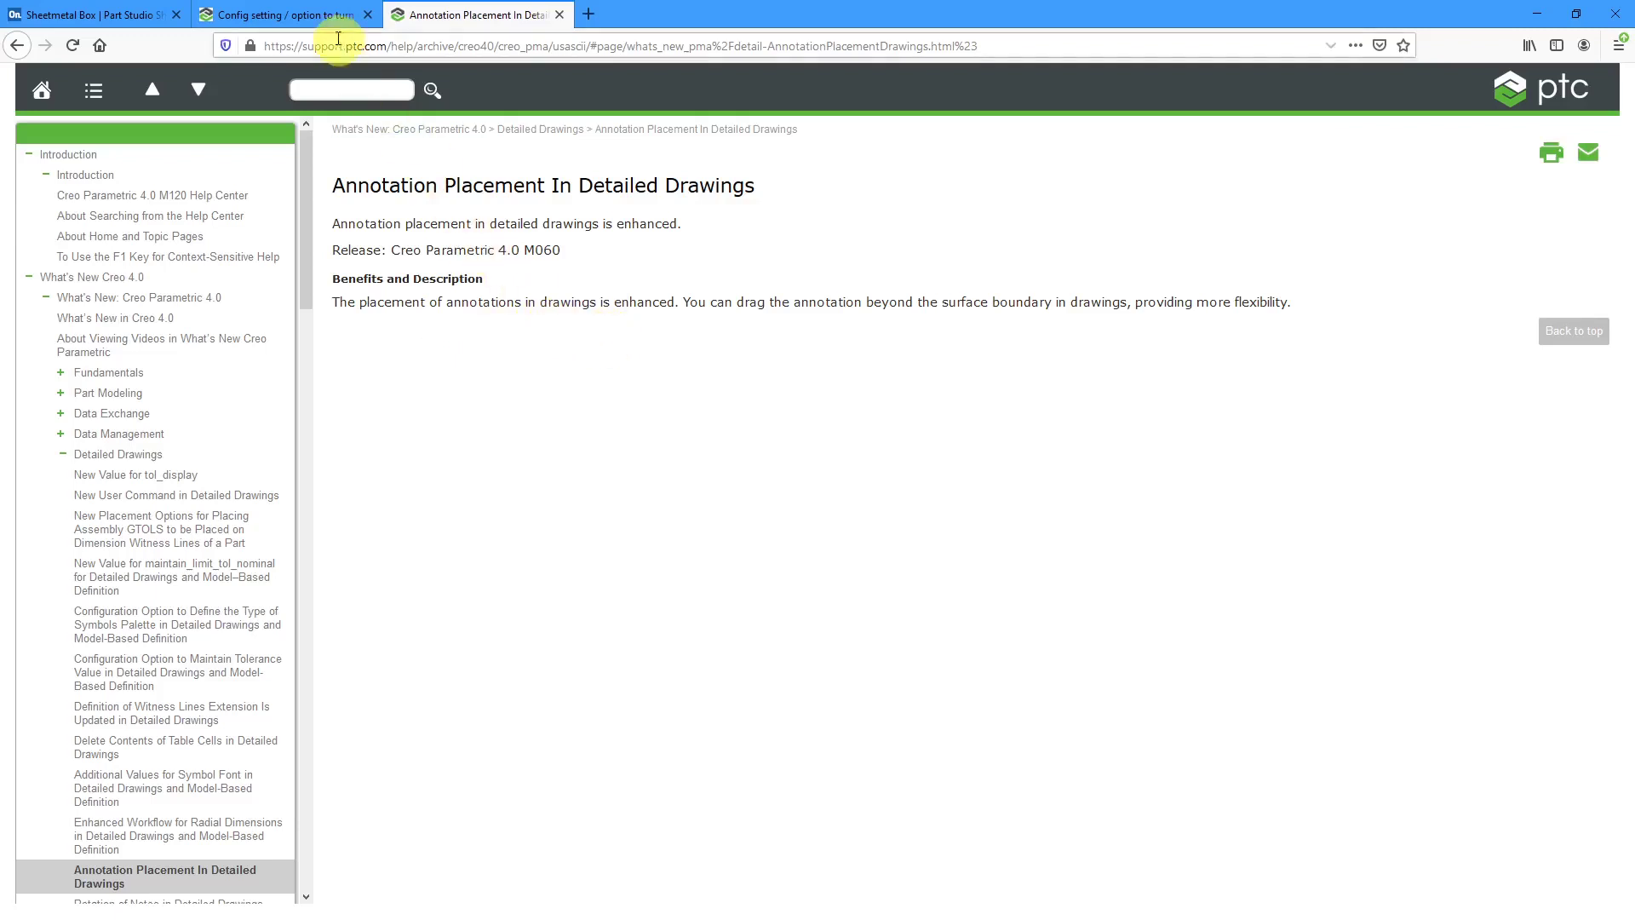
- Show the PTC Community idea 'Config setting / option to turn off BOM Balloon snapping in drawings'
click(321, 17)
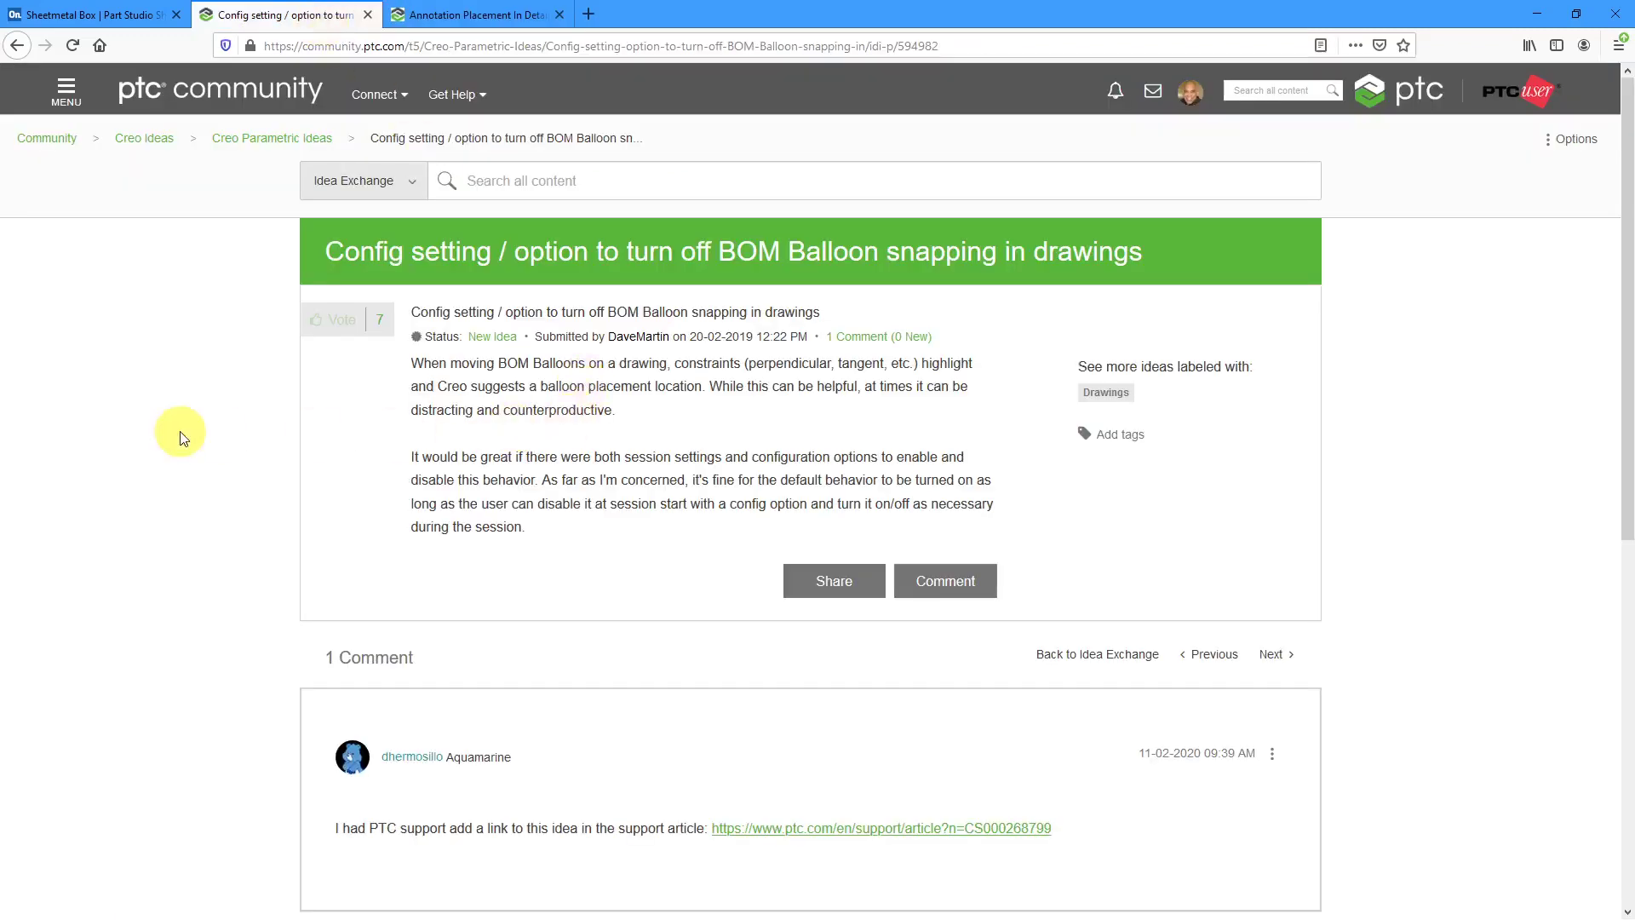